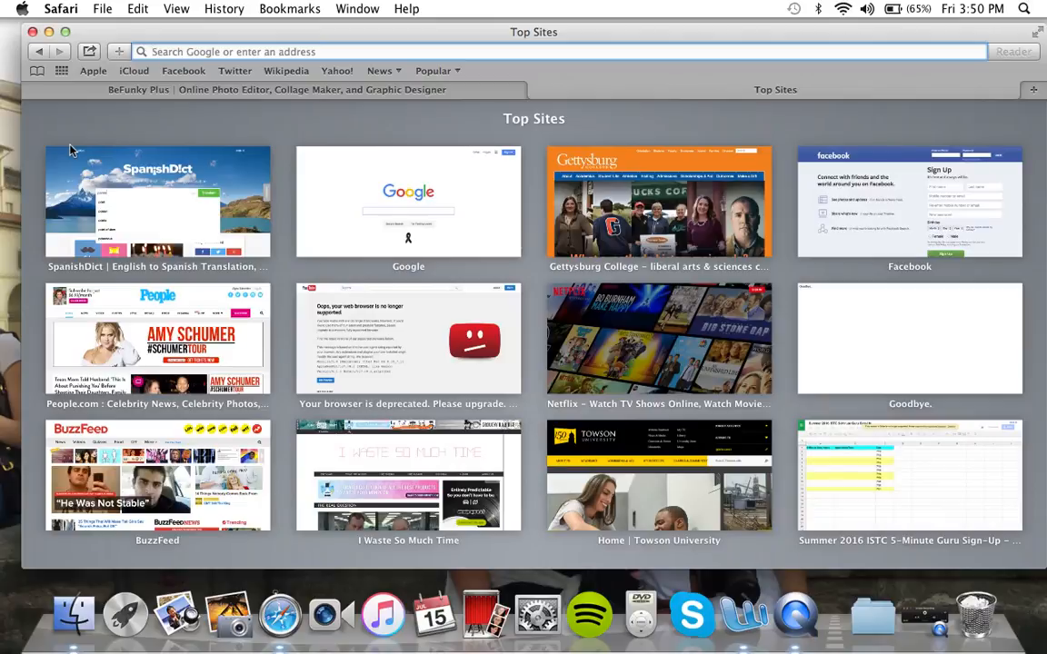
Step: Open the befunky.com website in the browser
text(bef)
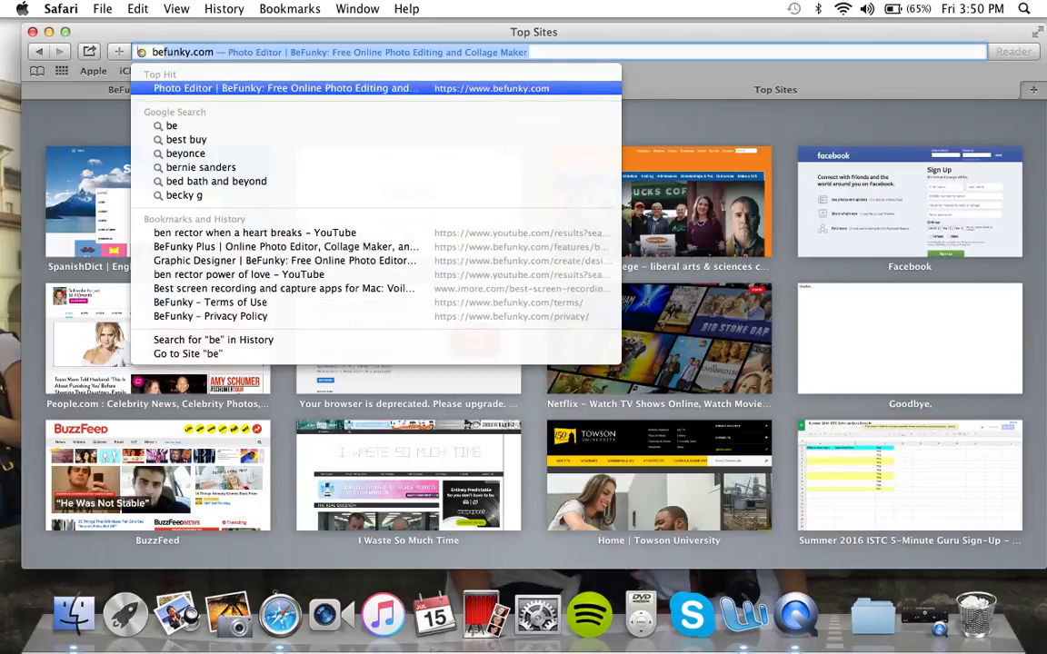
text(unky.co)
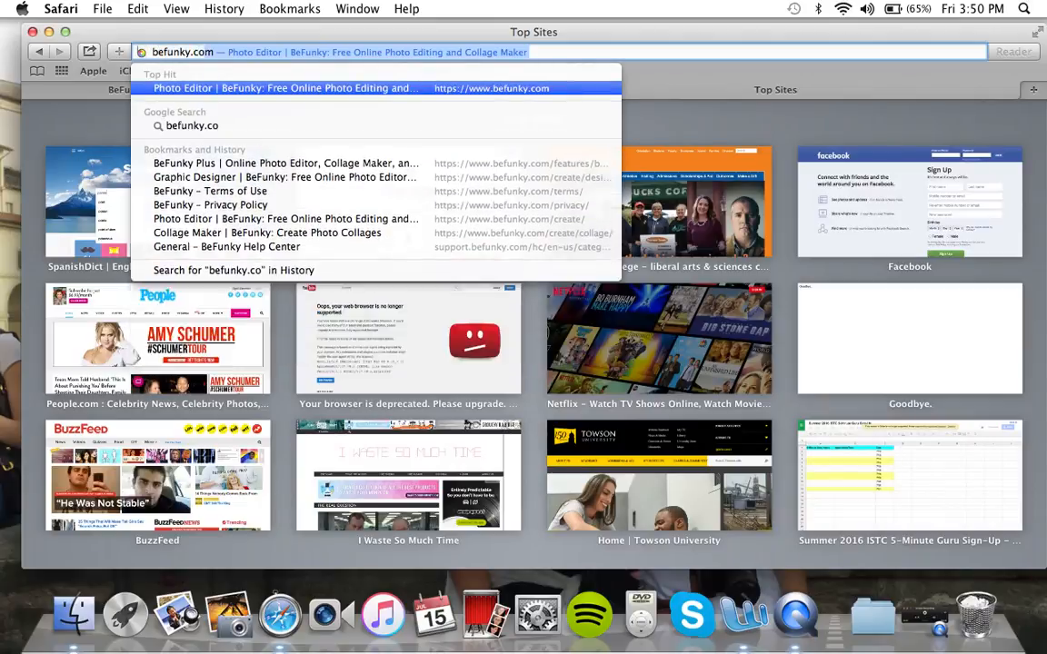
key(Return)
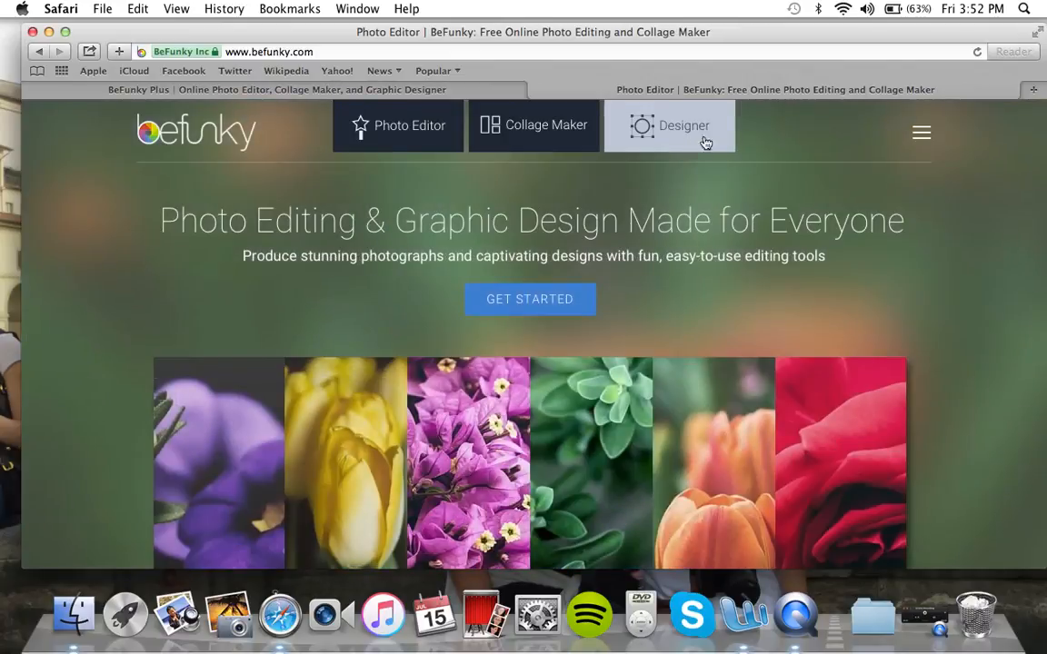
Step: Review the site's account options and the comparison of the Basic and Plus plans, ending on the home page
click(921, 132)
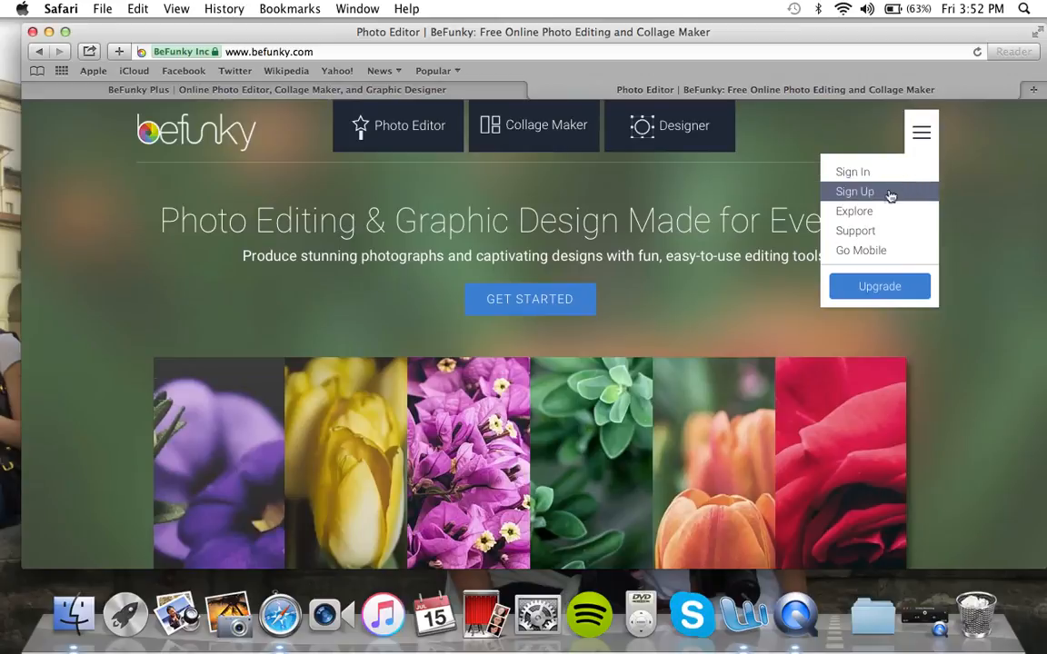
click(304, 91)
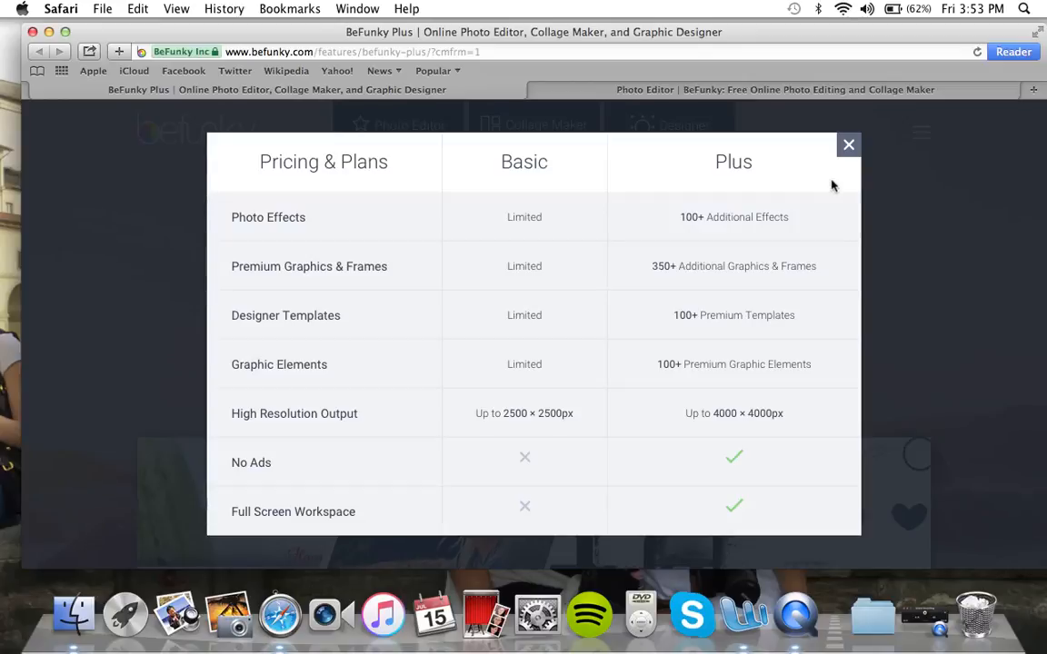
click(797, 91)
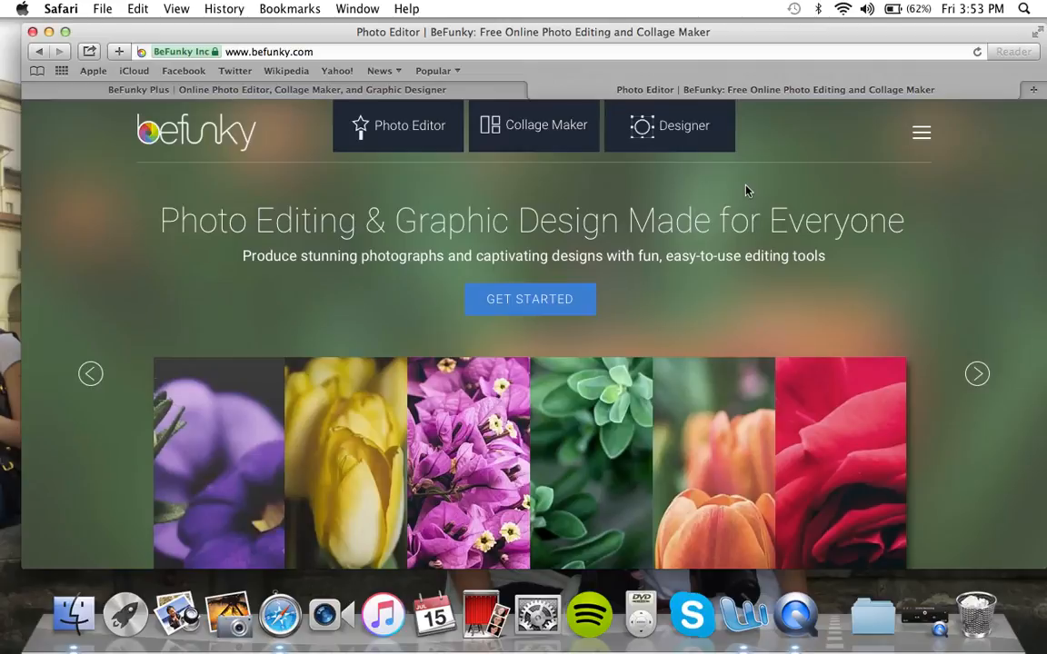
Step: Open the Designer and show the Posters templates under Event Graphics
click(697, 145)
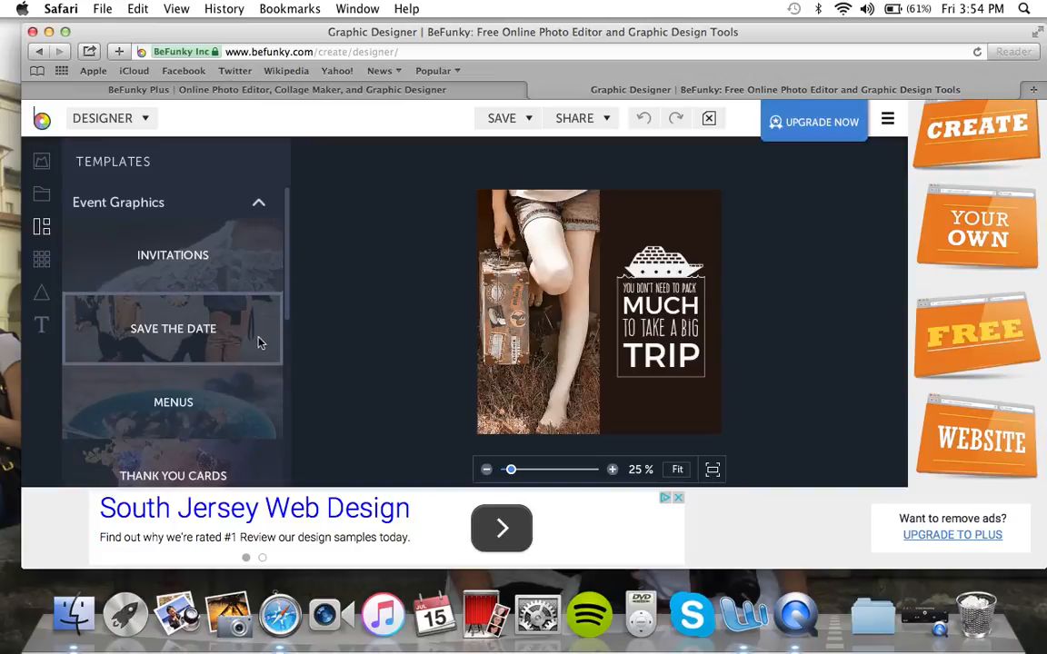
scroll(259, 400, down, 8)
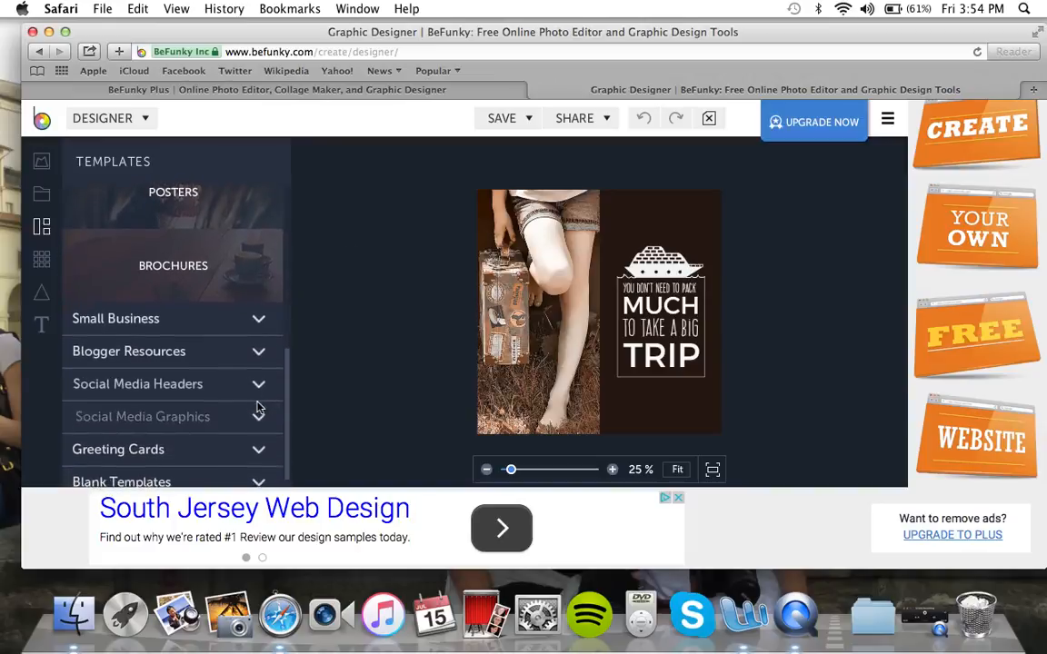
scroll(258, 406, up, 8)
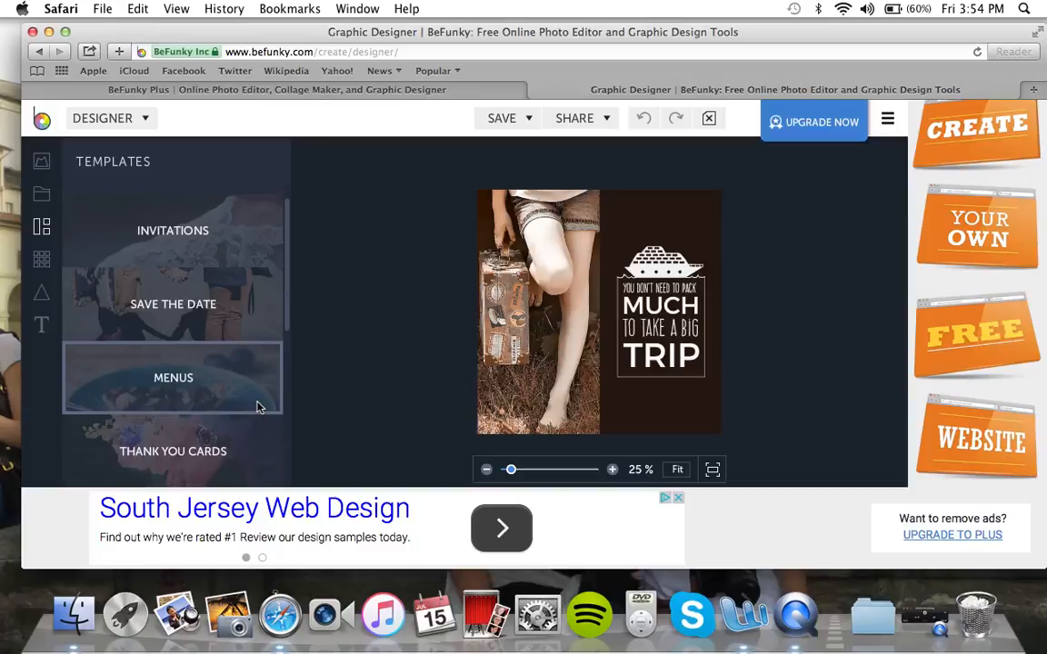
scroll(213, 374, down, 10)
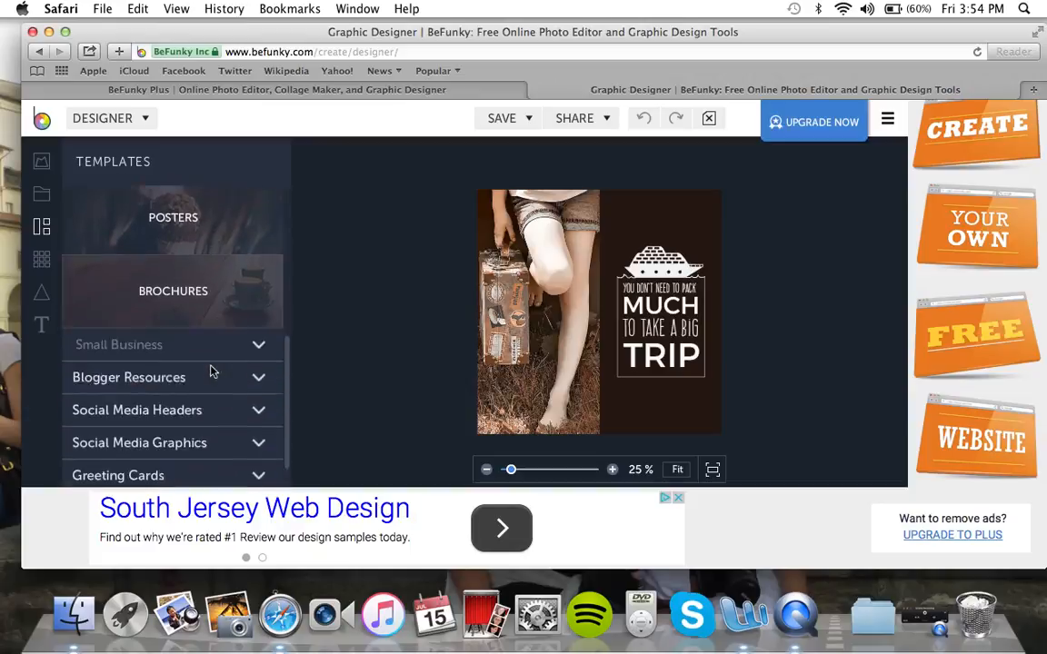
scroll(210, 354, up, 3)
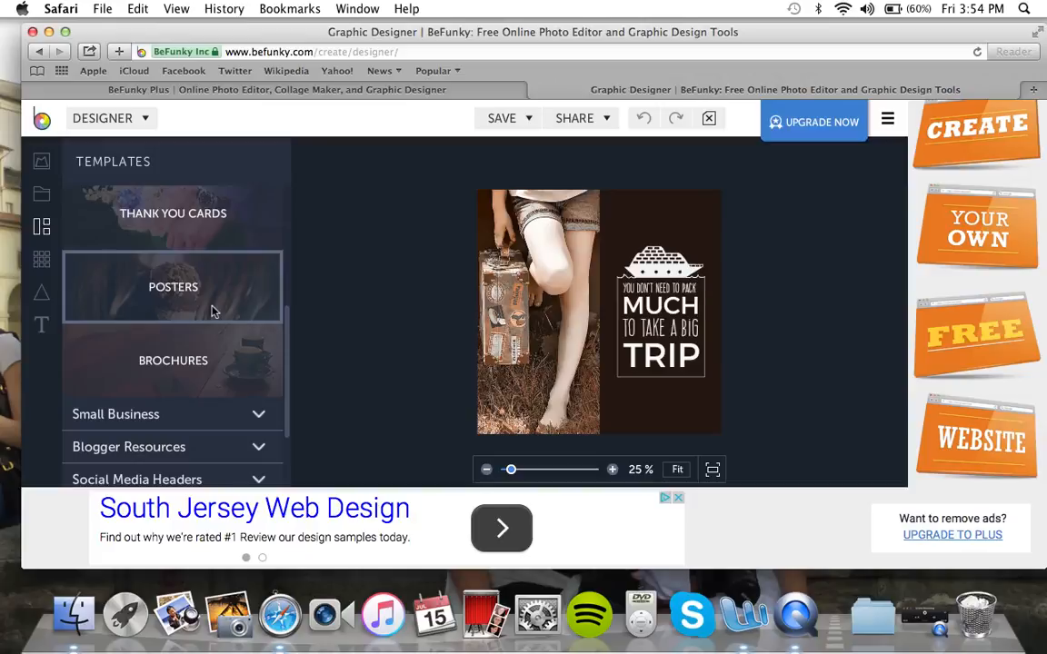
click(212, 312)
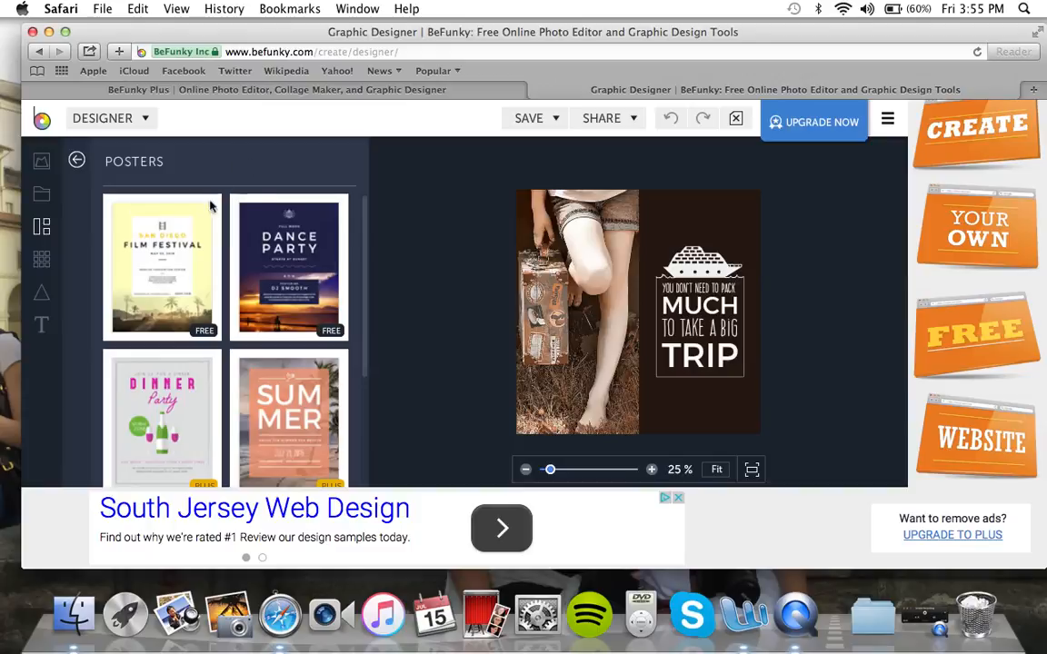
Step: Browse the poster templates and load the free San Diego Film Festival template, Poster #1
mouse_move(208, 204)
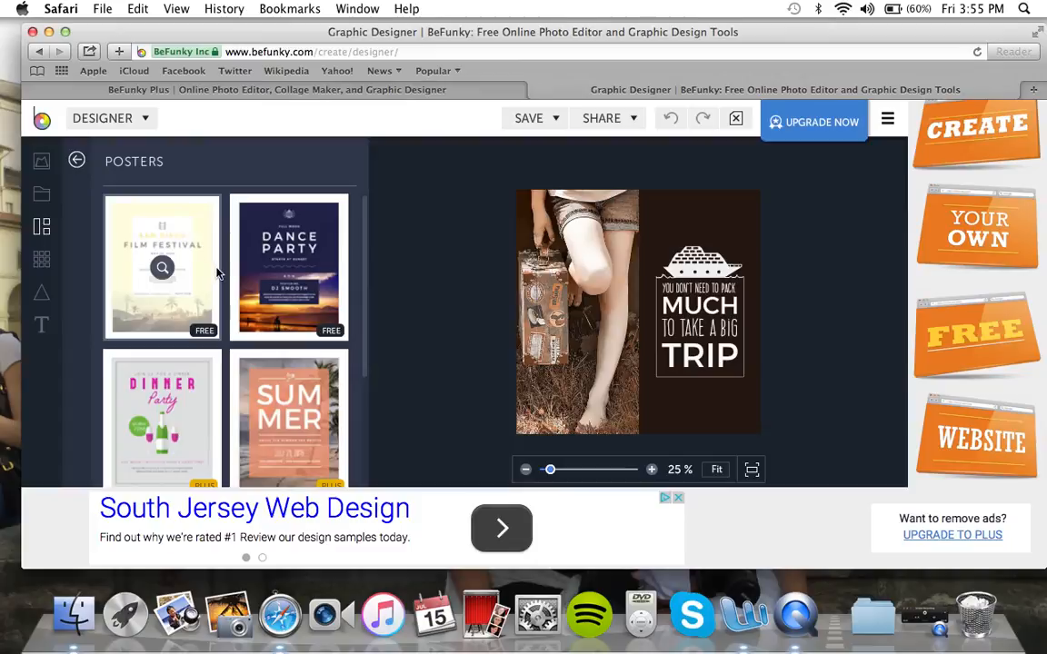
scroll(212, 275, down, 3)
scroll(212, 276, up, 2)
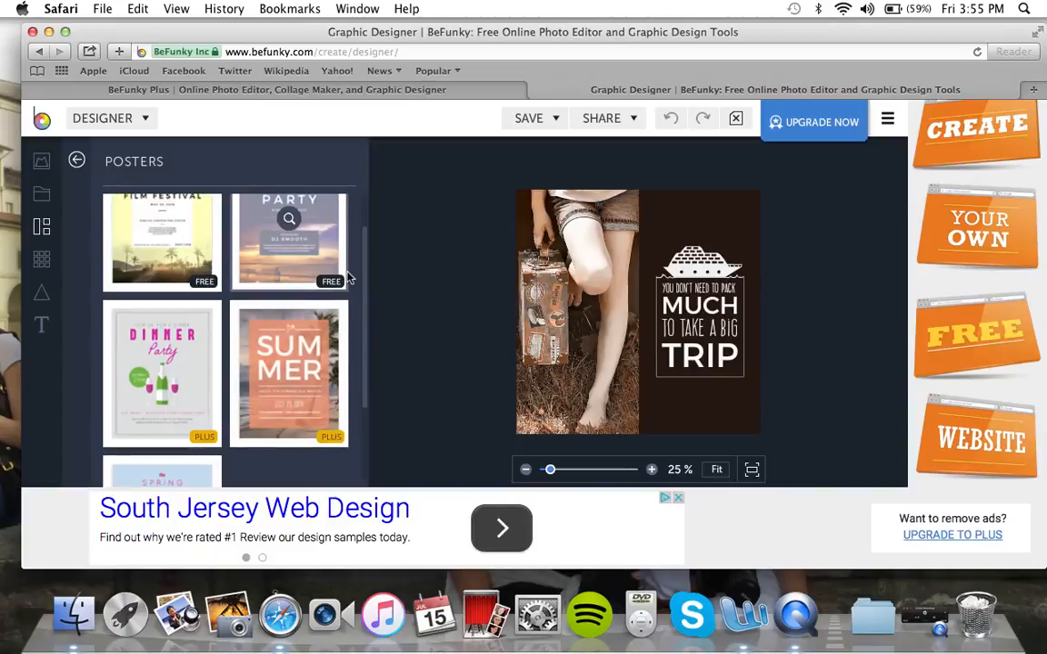
scroll(350, 282, down, 3)
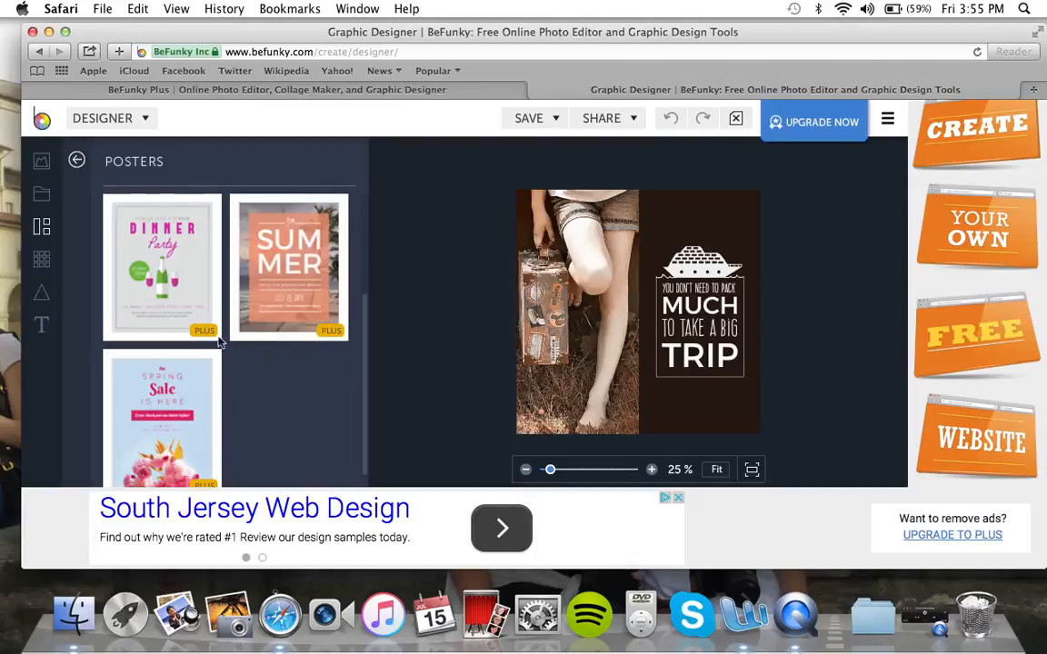
scroll(269, 404, down, 1)
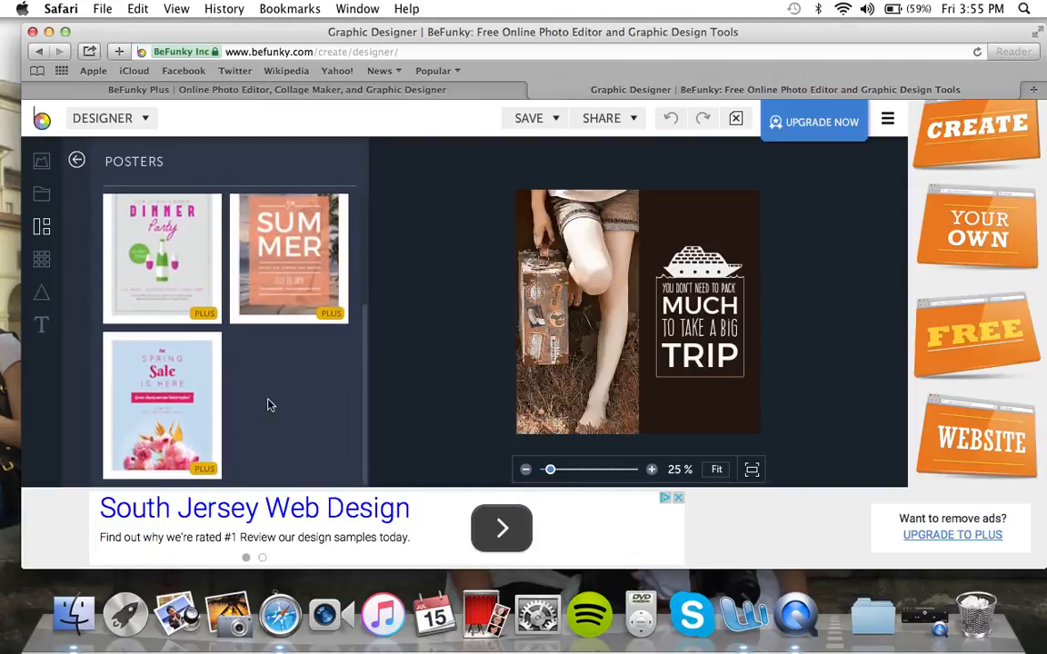
scroll(268, 404, up, 5)
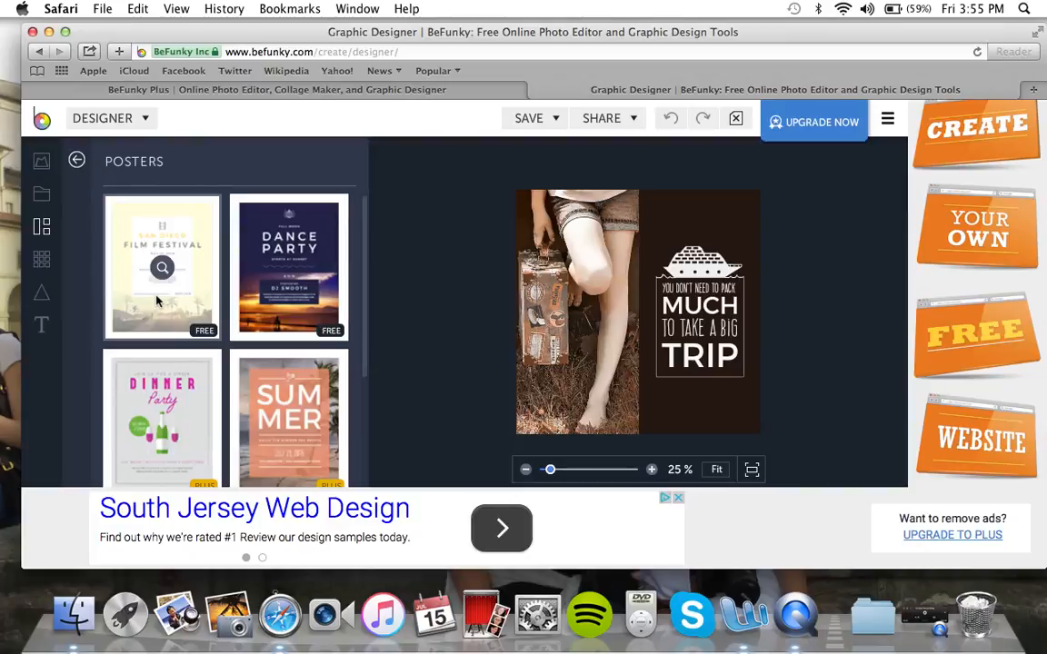
scroll(156, 301, down, 3)
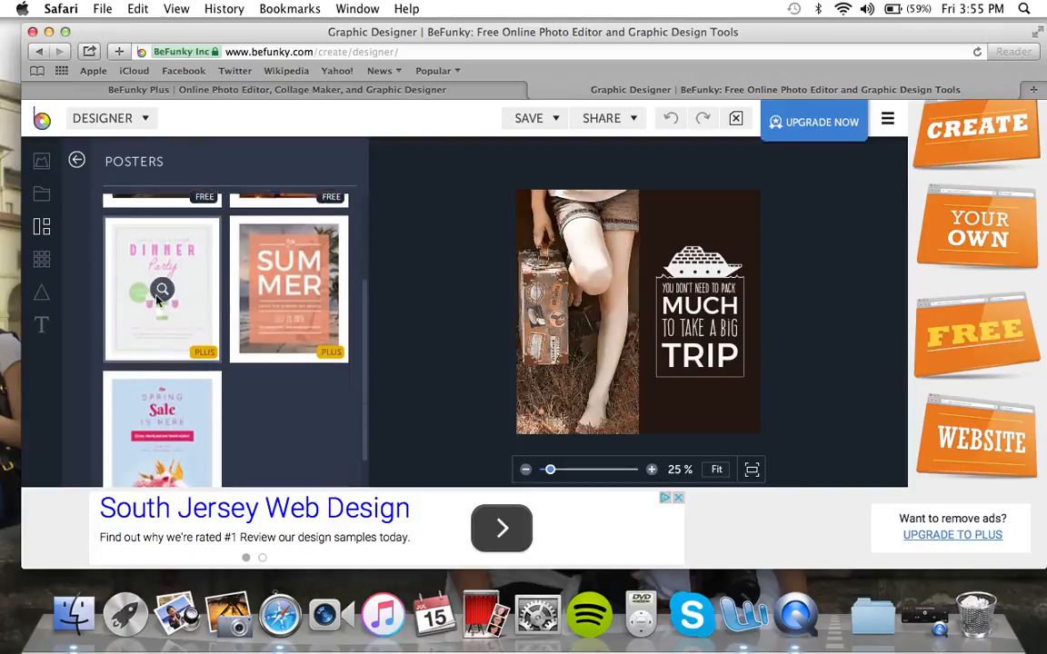
scroll(160, 300, up, 3)
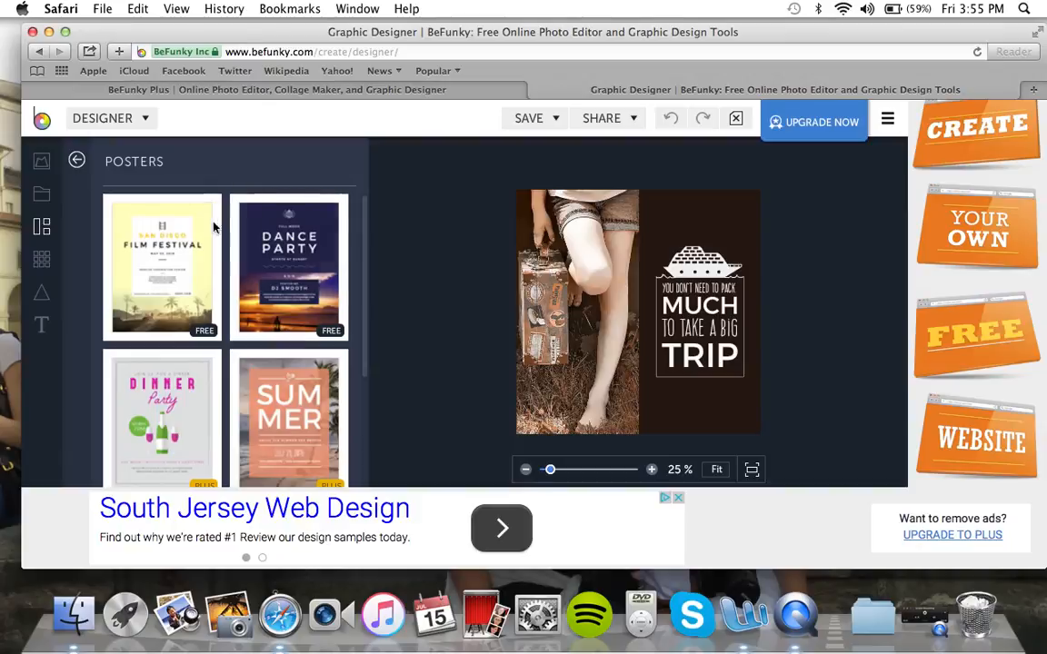
click(188, 244)
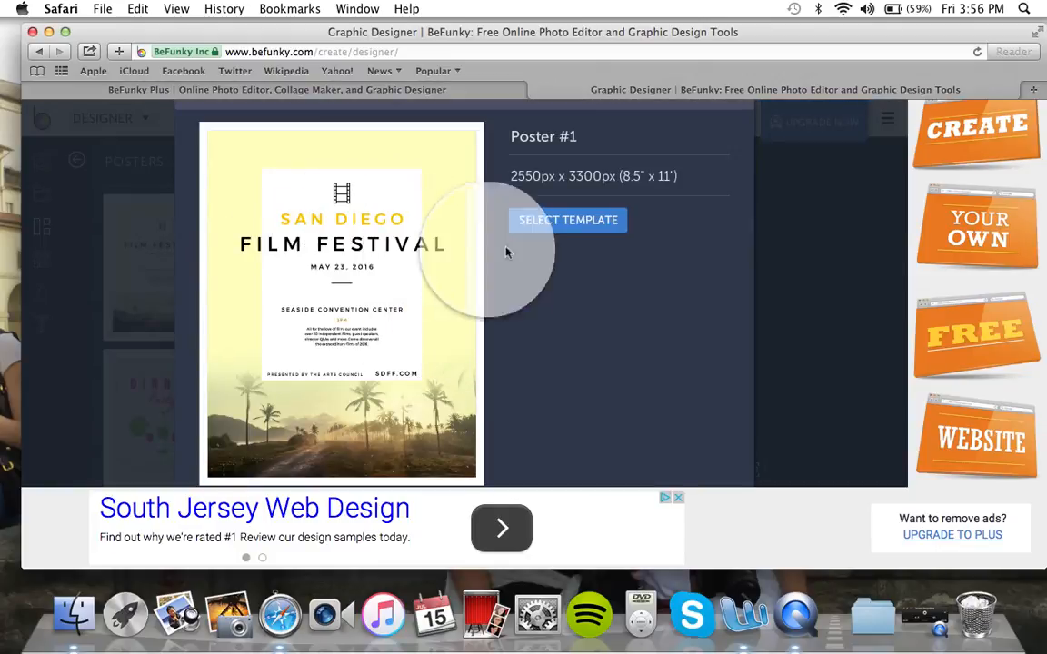
click(546, 228)
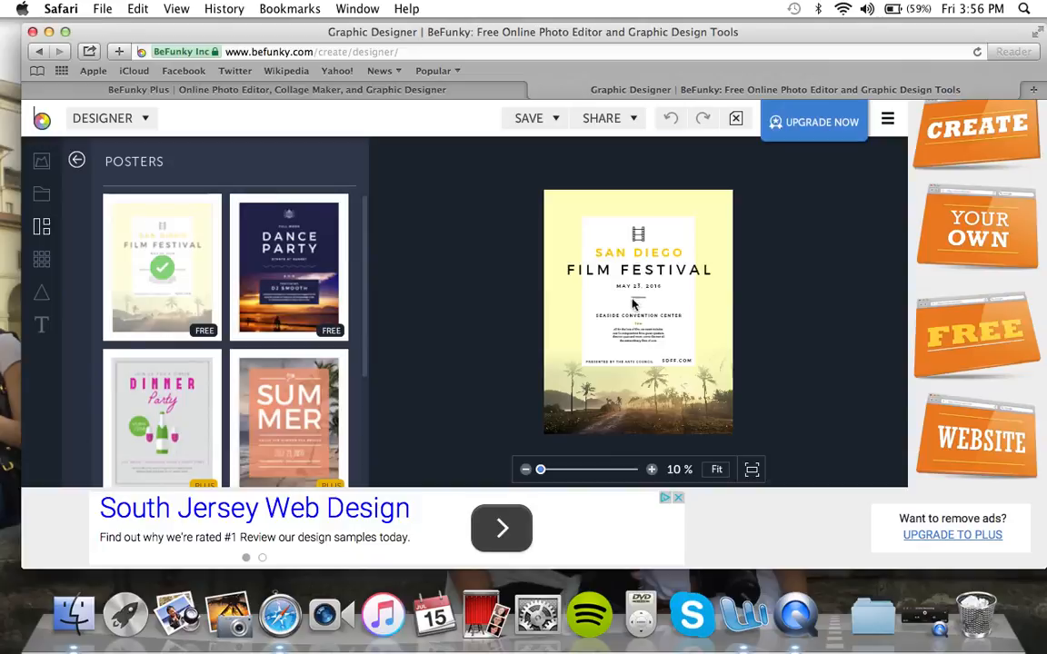
Step: Replace the poster's background landscape photo with tomatoes.jpg from the Desktop
click(652, 470)
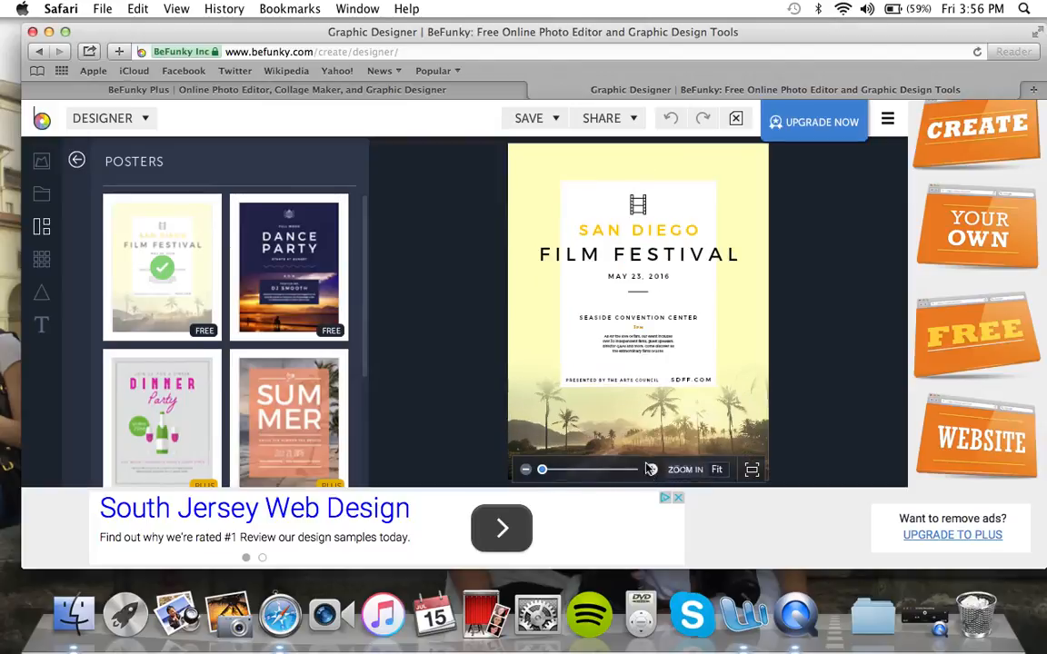
click(543, 391)
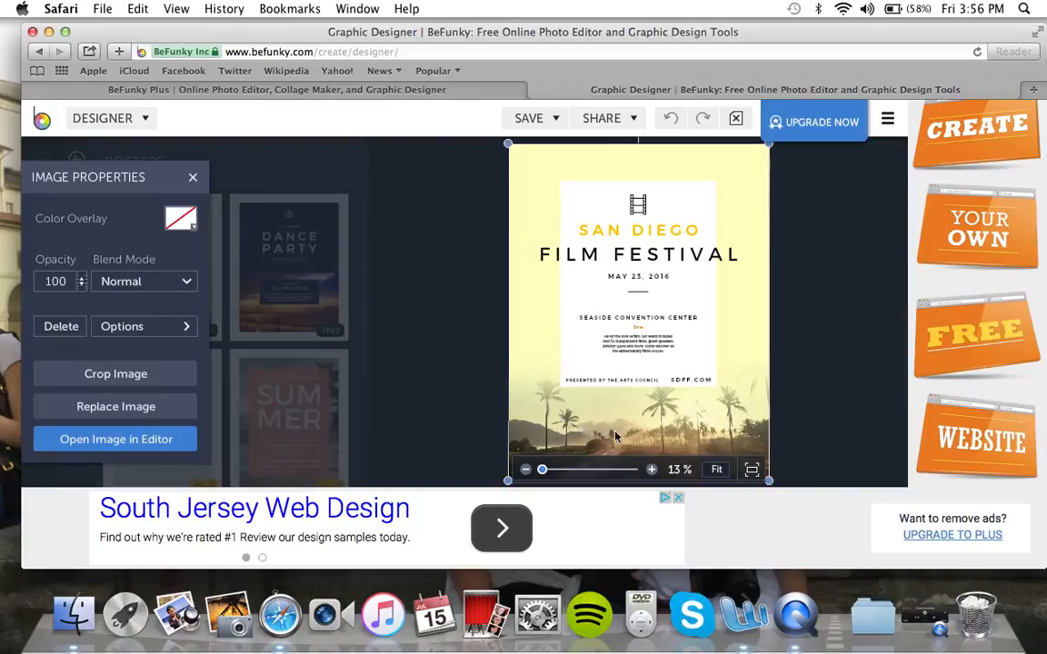
click(186, 405)
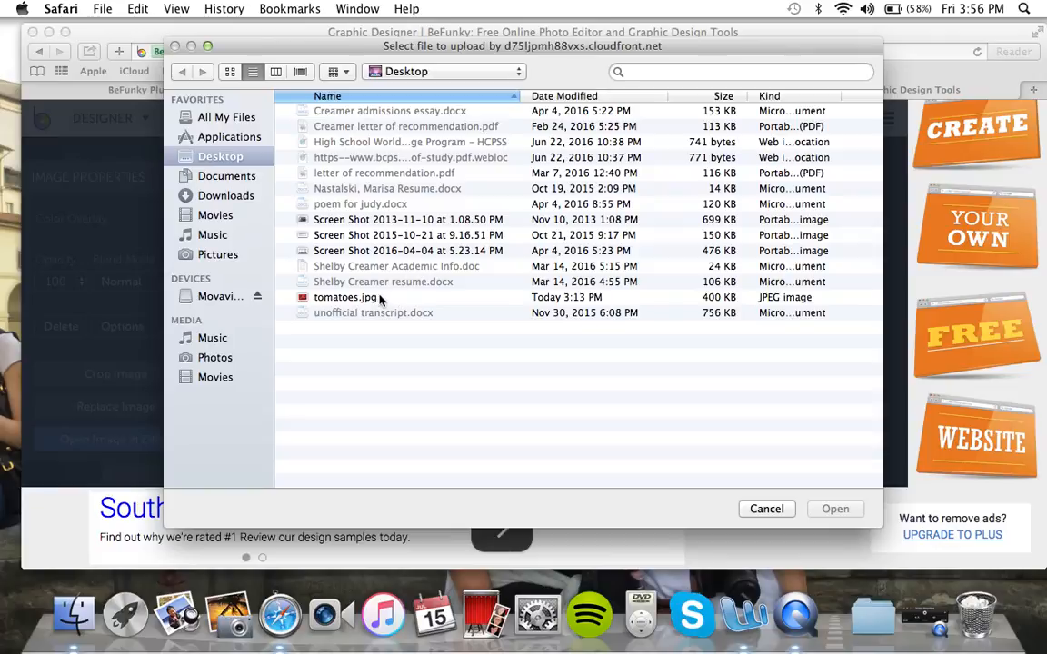
double_click(359, 297)
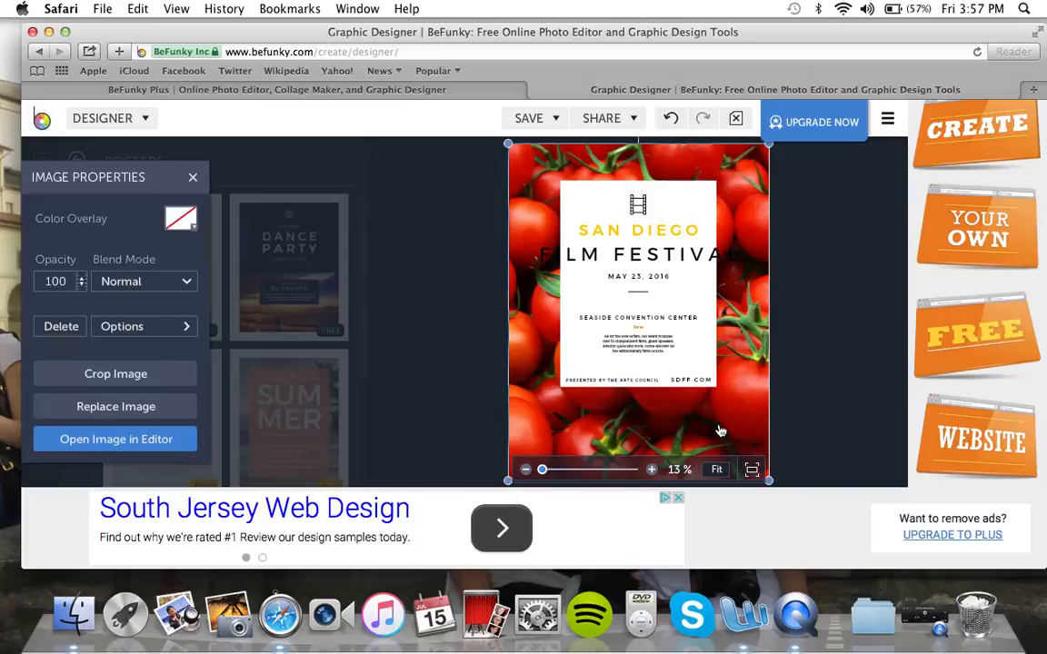
Step: Enlarge the white panel behind the poster text and shift it to the left
click(699, 339)
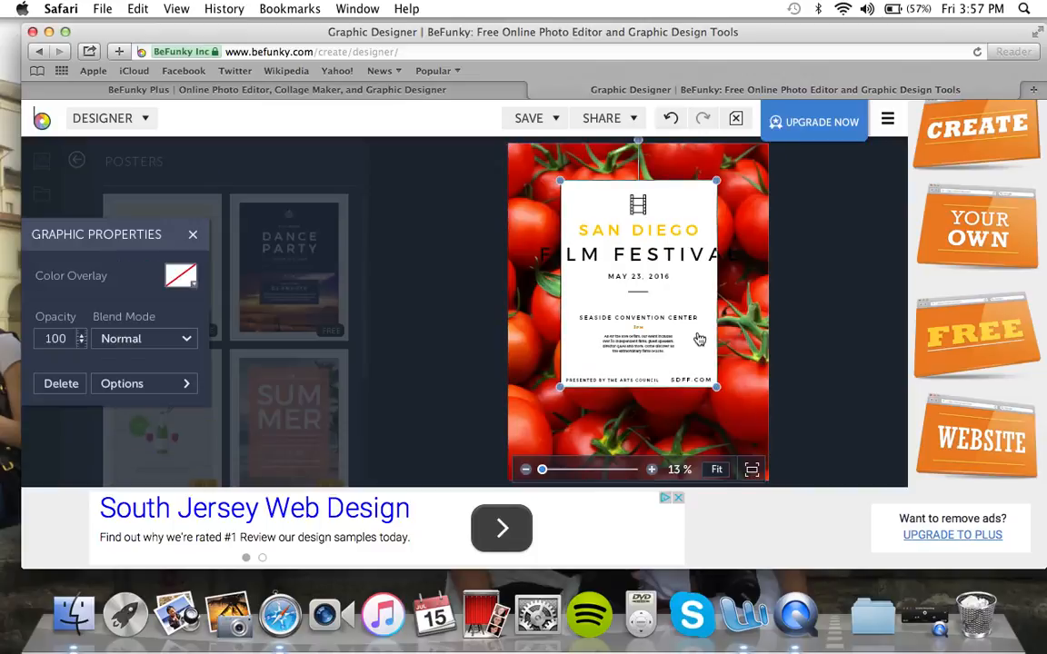
drag(716, 386, 747, 431)
key(Left)
key(Left)
key(Left)
key(Left)
key(Left)
key(Left)
key(Left)
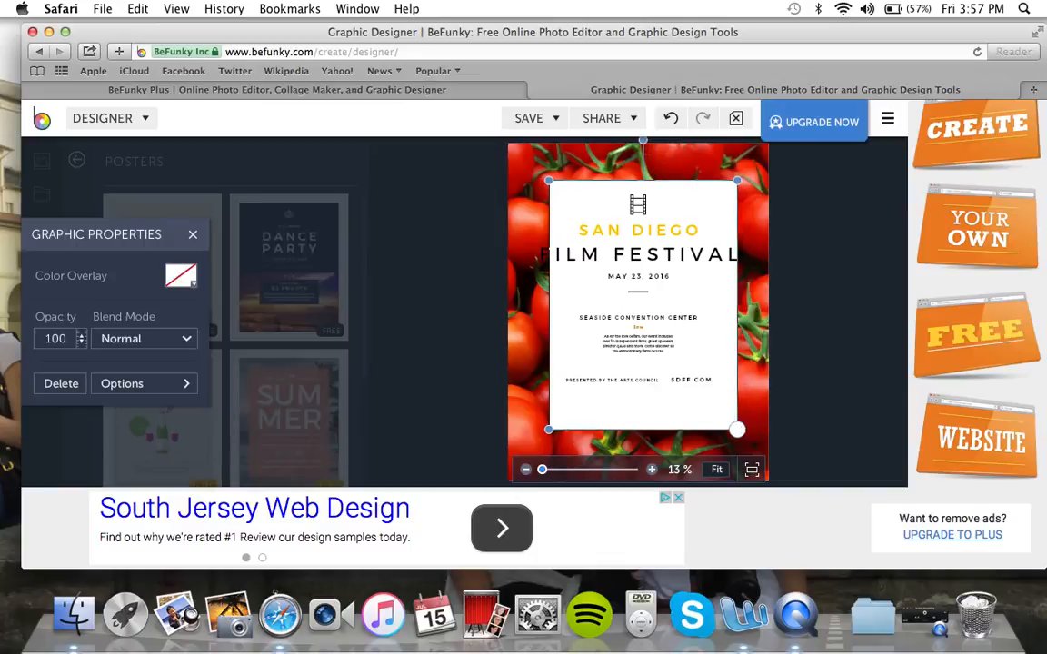
Step: Fine-tune the white panel's position so that it sits centred on the tomato background
mouse_move(708, 393)
mouse_down()
mouse_move(708, 407)
mouse_move(704, 390)
mouse_move(713, 394)
mouse_up()
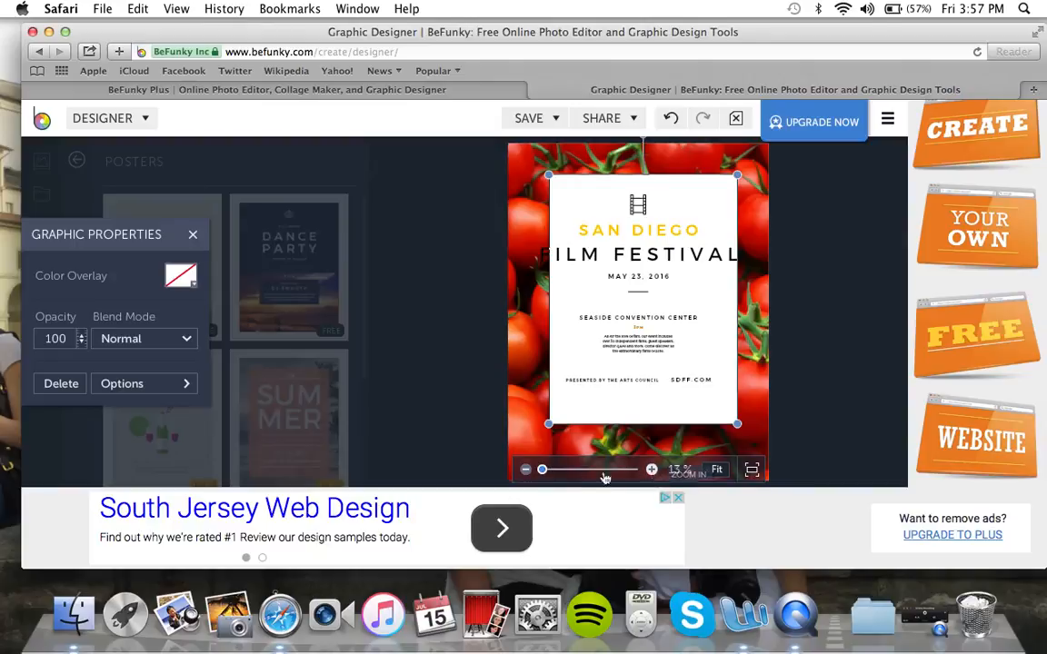
click(526, 470)
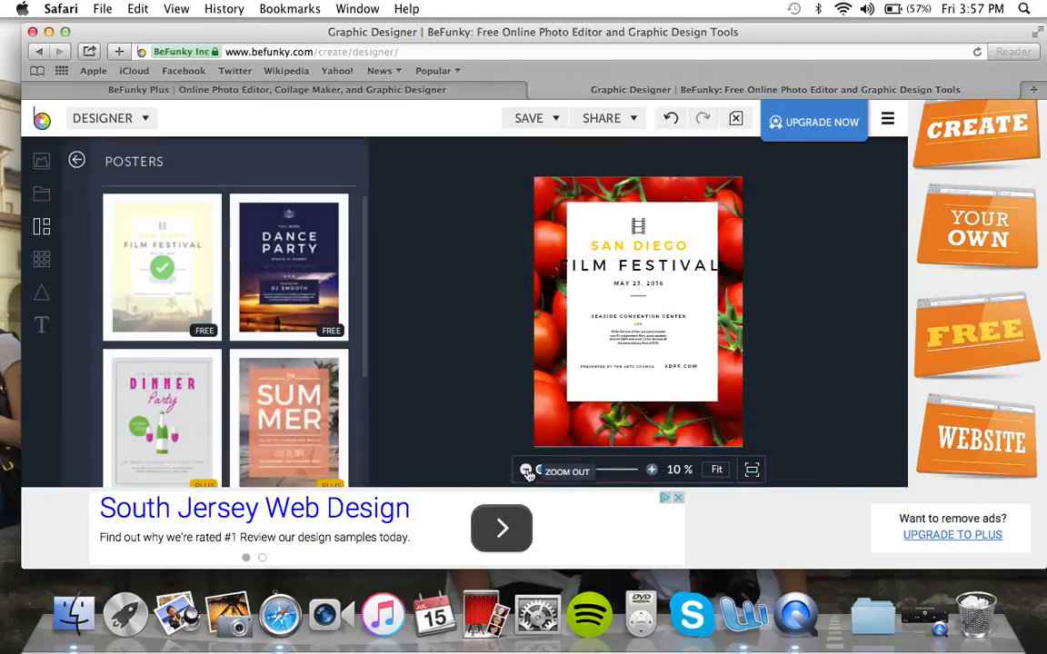
click(698, 323)
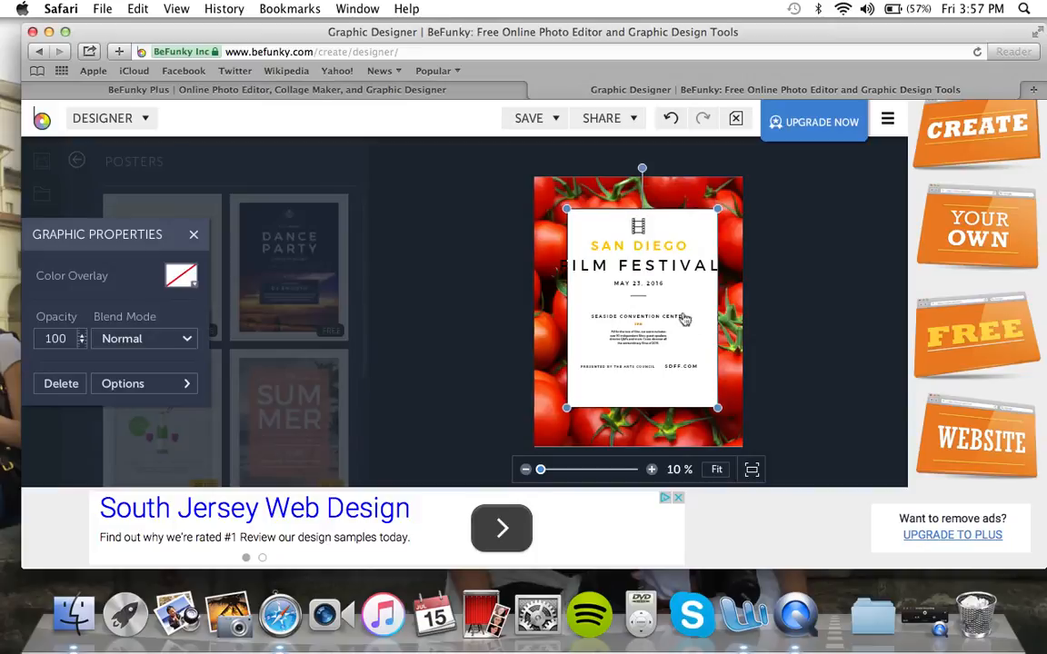
key(Left)
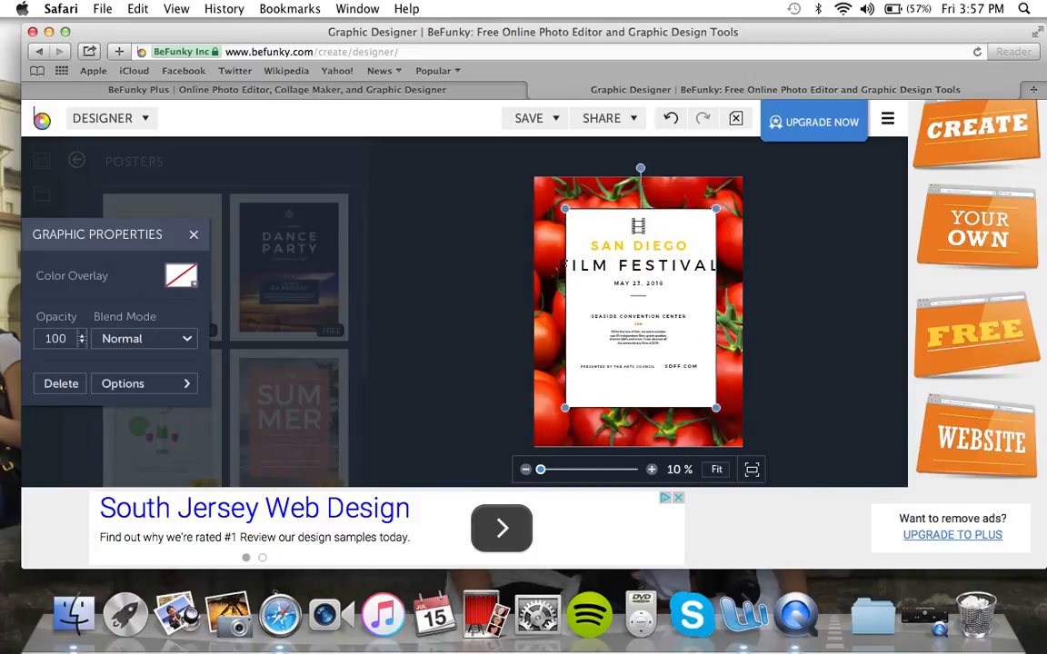
Step: Delete the film strip icon above the SAN DIEGO title
click(652, 469)
click(652, 469)
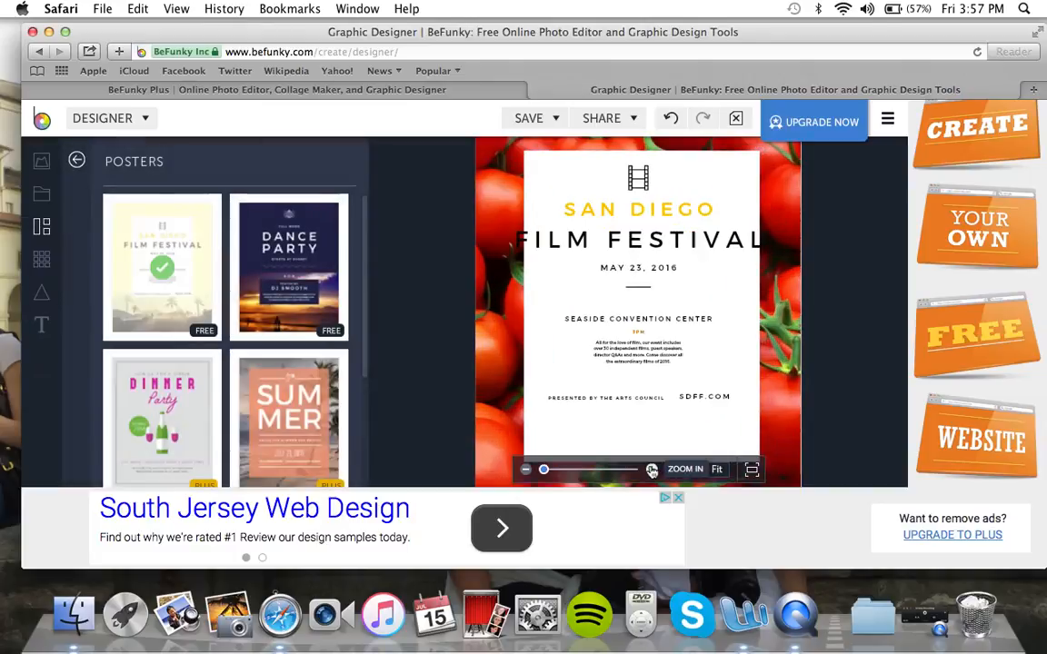
click(640, 180)
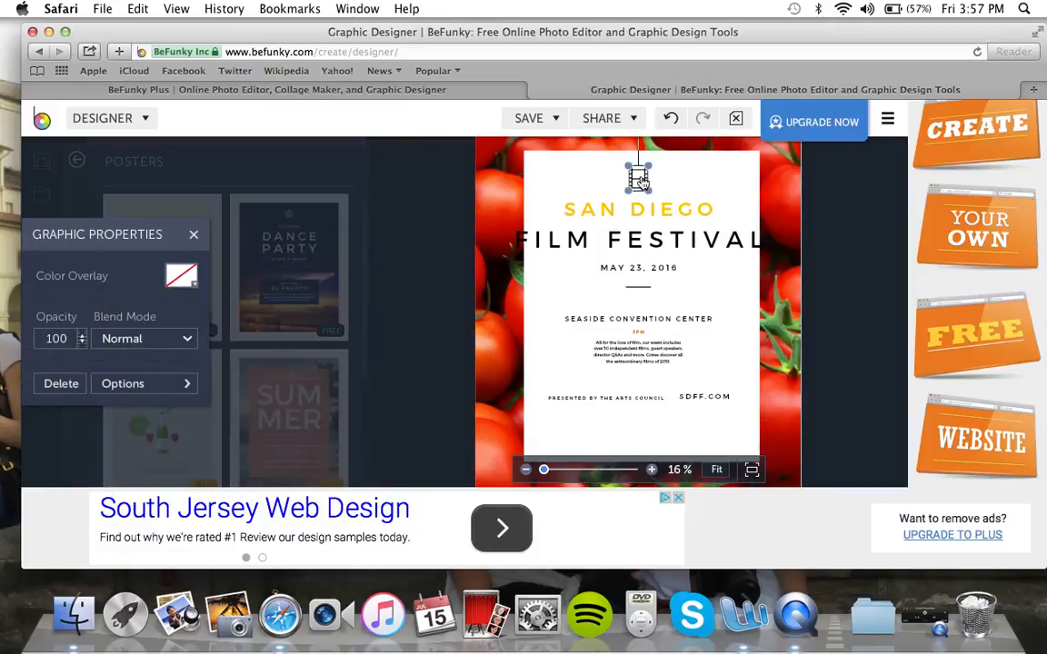
click(691, 285)
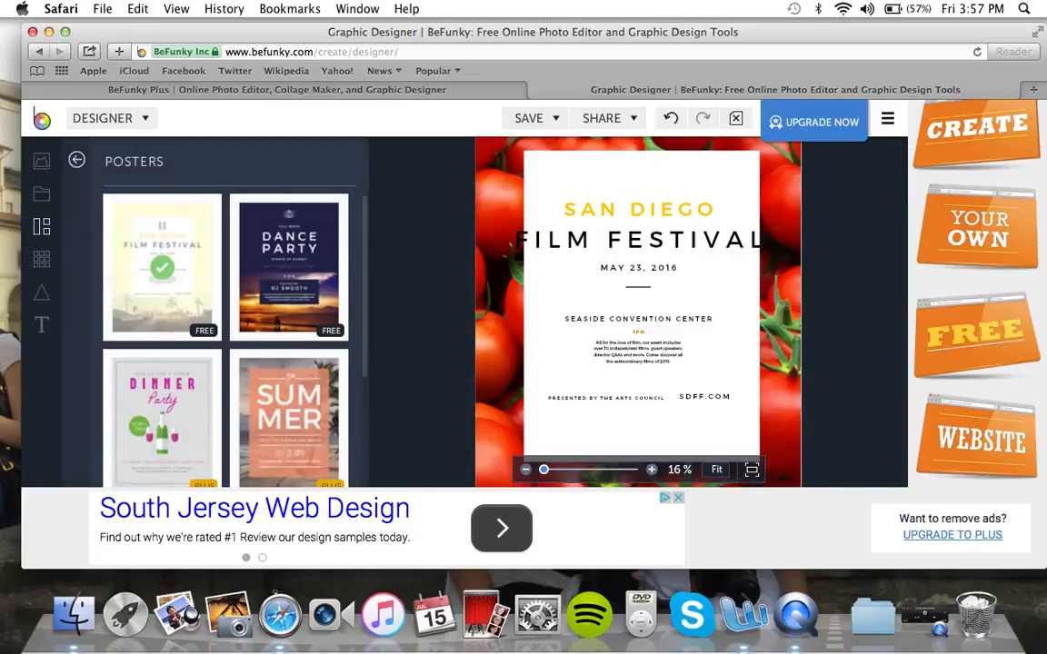
Step: Replace the SAN DIEGO title text with "La tomatina"
click(644, 219)
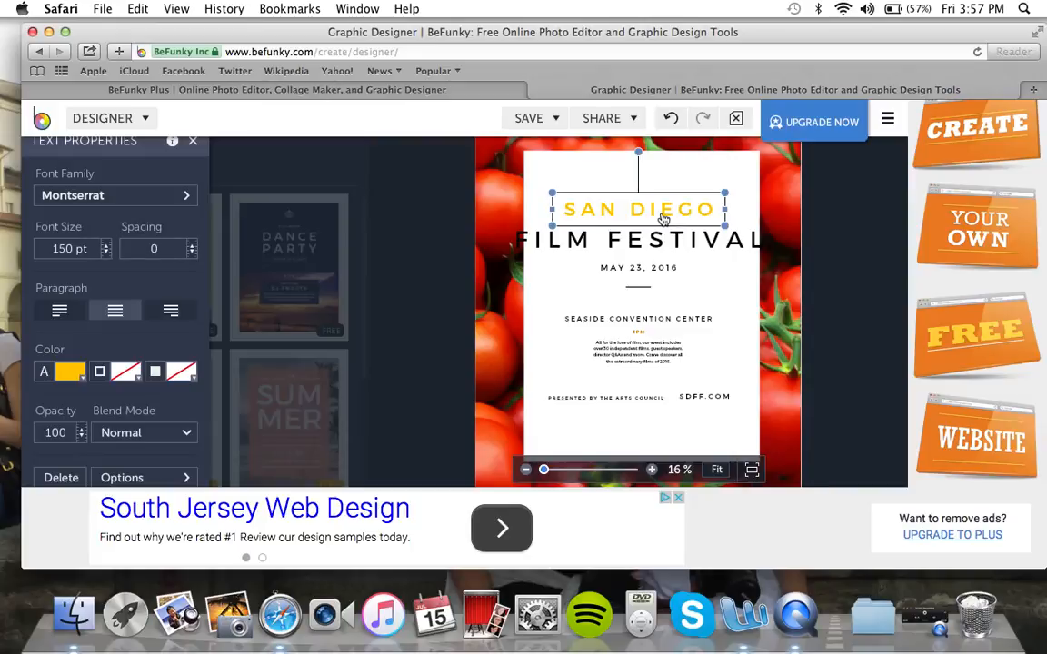
double_click(663, 219)
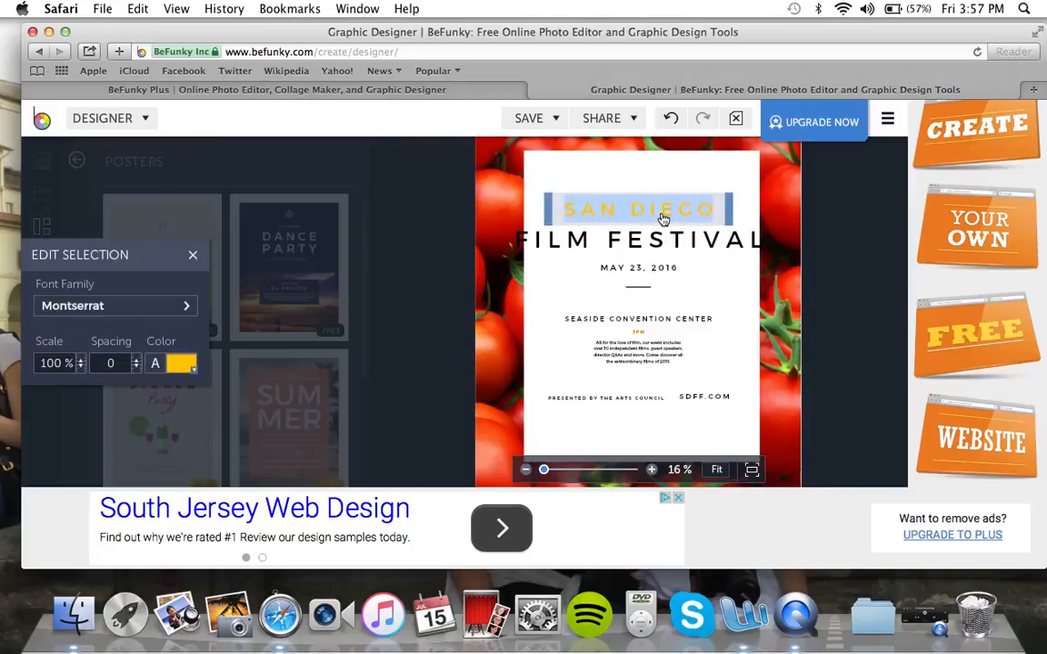
key(BackSpace)
text(La tomatina)
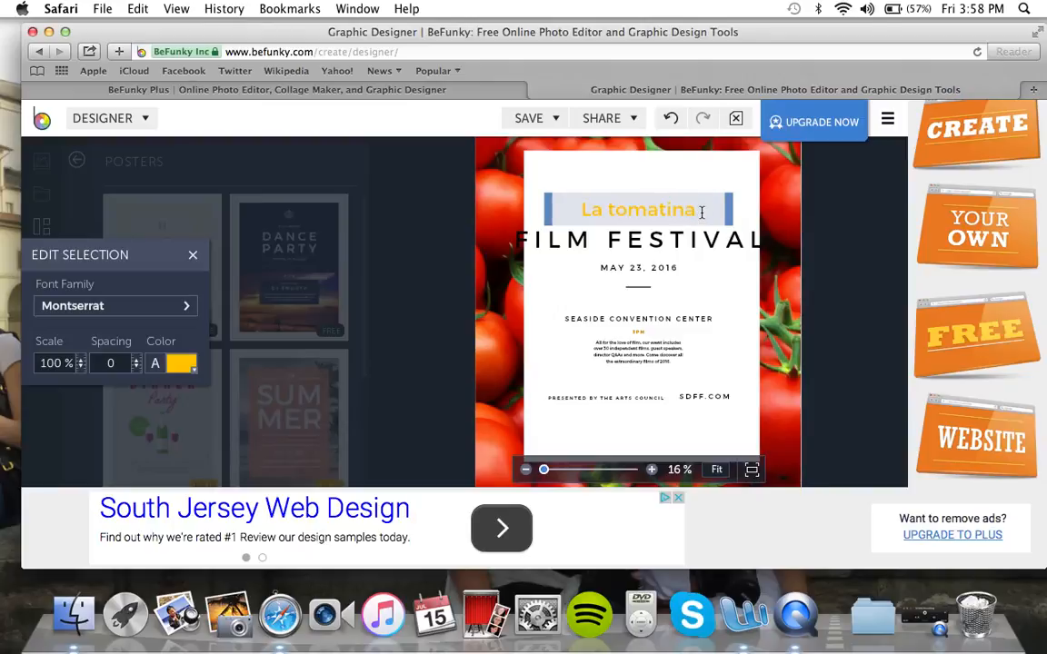
Step: Change the colour of the "La tomatina" title text to red, FF0026
drag(701, 211, 579, 212)
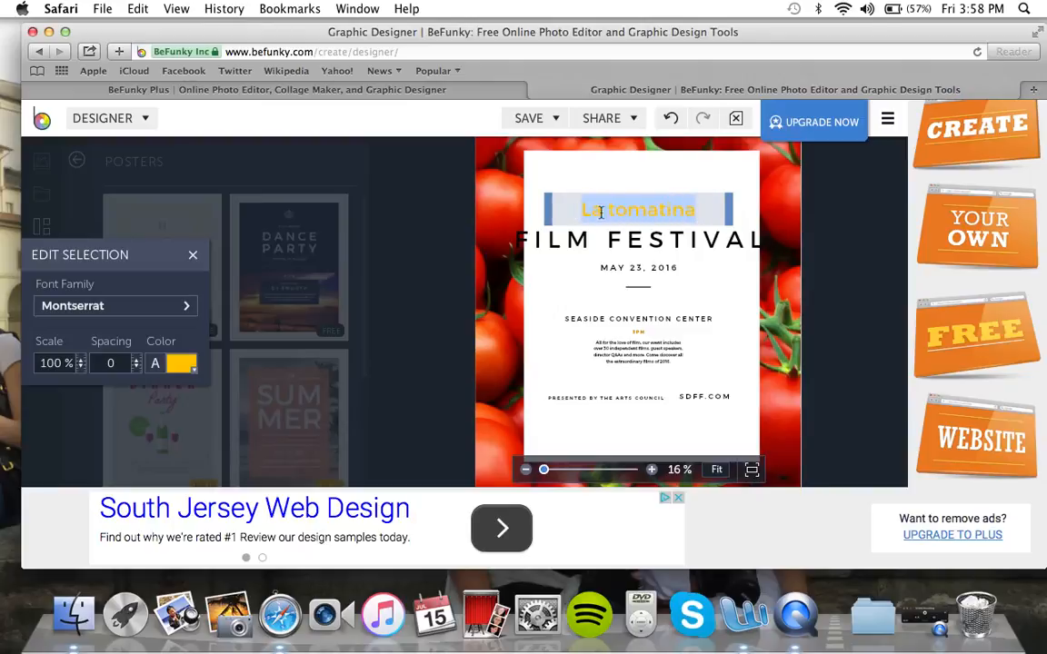
click(183, 366)
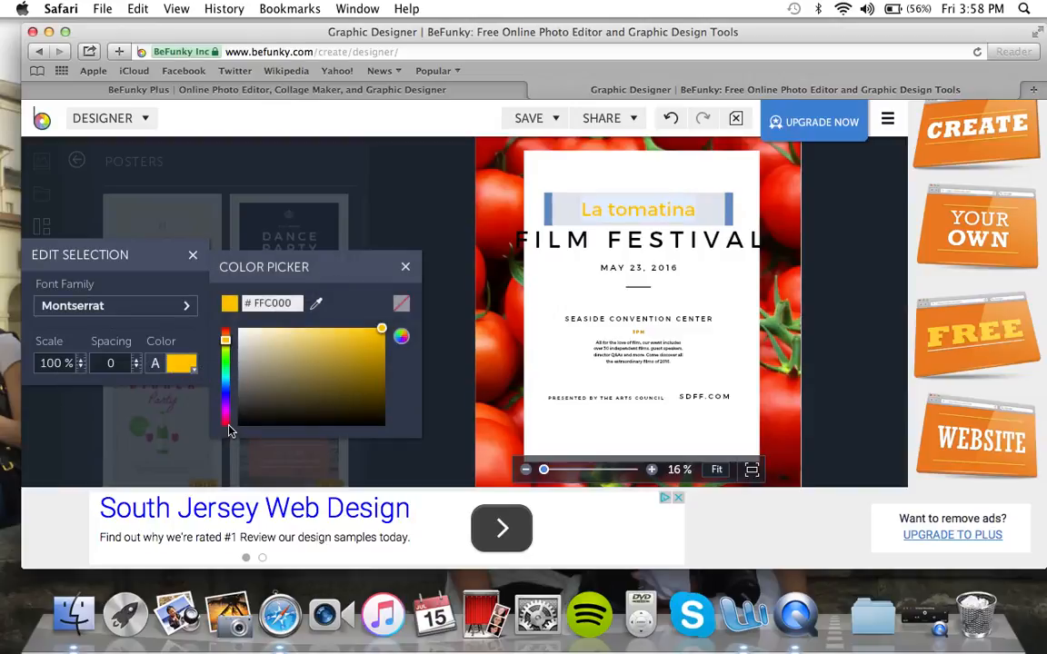
click(226, 424)
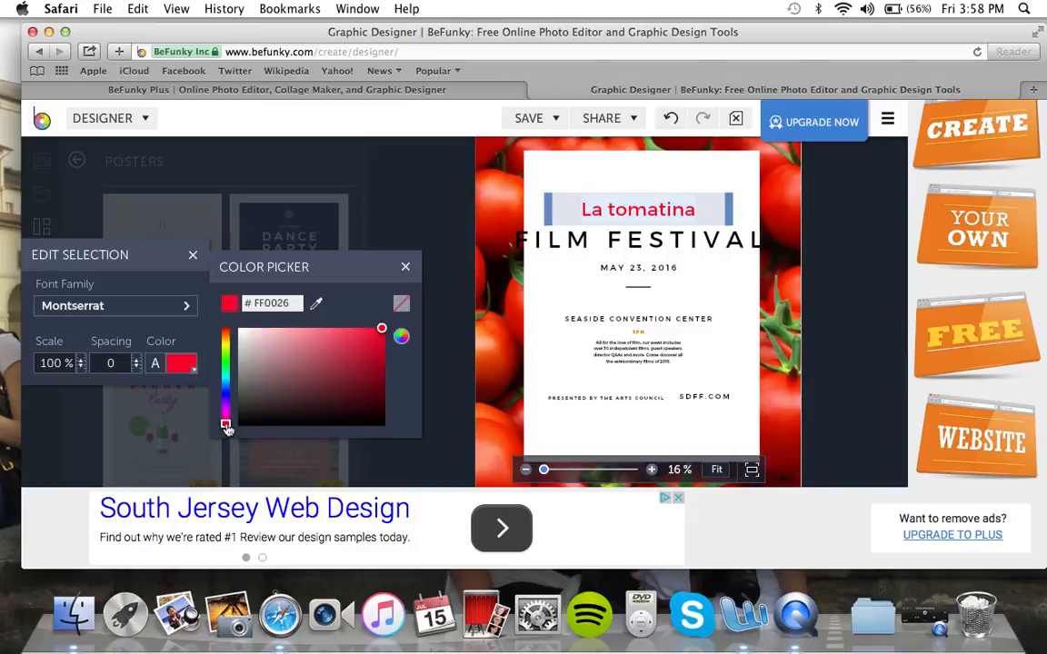
click(409, 269)
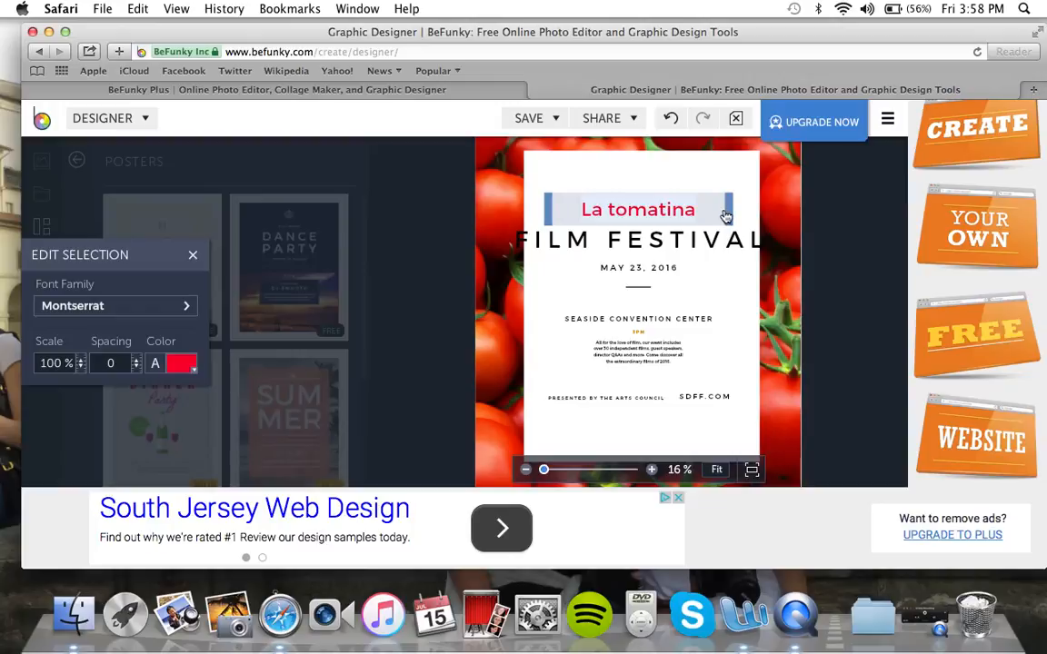
Step: Scale the "La tomatina" title text to 200 % and widen its text box on both sides to about the white panel's width
double_click(57, 363)
text(2)
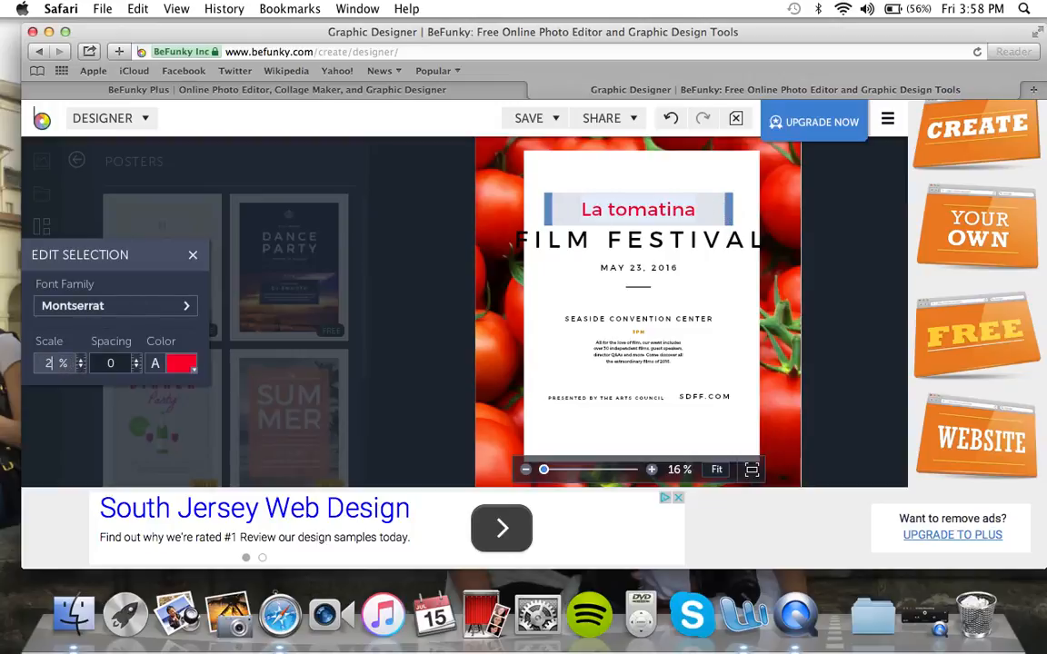
text(00)
key(Return)
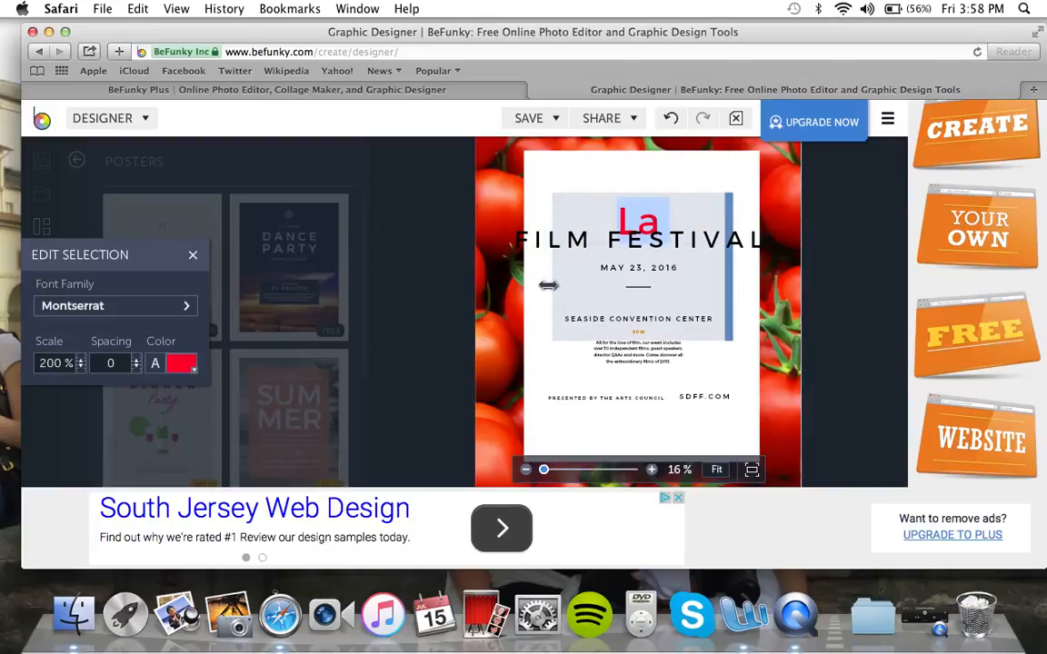
drag(547, 284, 515, 284)
drag(731, 262, 760, 262)
Step: Set the "La tomatina" title's text scale to 175 % and move the title up clear of the FILM FESTIVAL line
double_click(51, 364)
text(175)
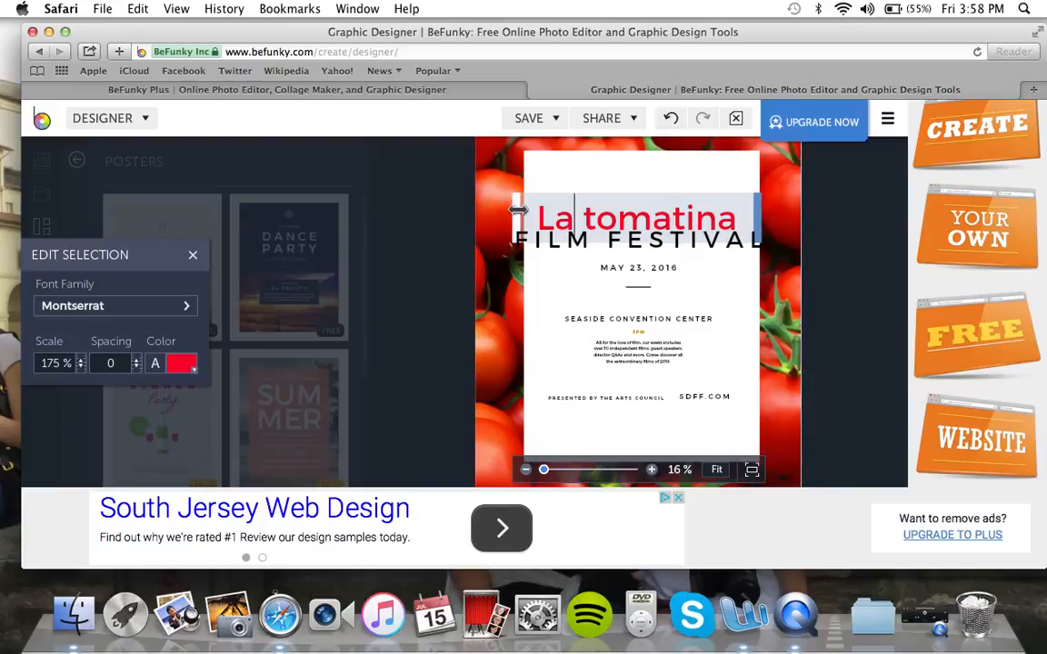
click(613, 180)
drag(620, 215, 625, 192)
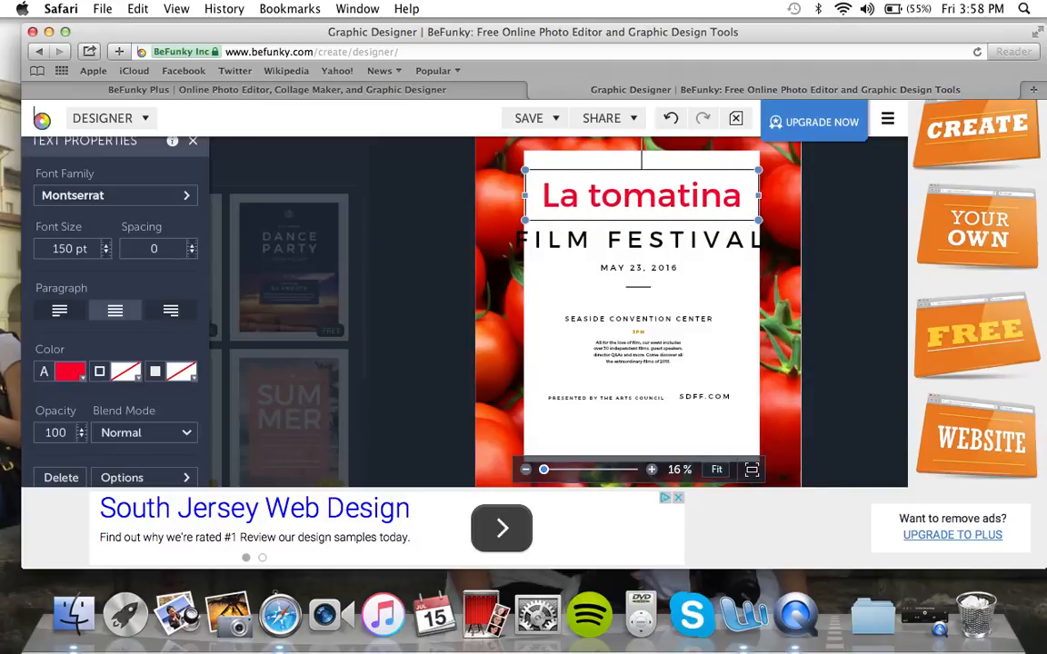
Step: Replace the FILM FESTIVAL text with "Valencia, España"
click(691, 244)
double_click(691, 245)
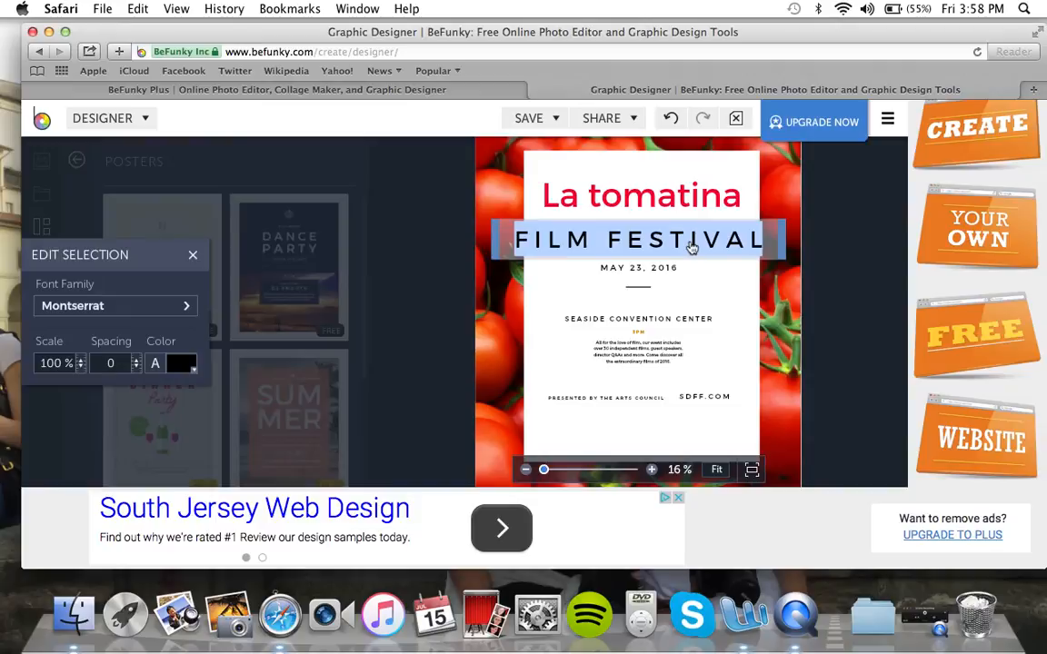
key(BackSpace)
text(V)
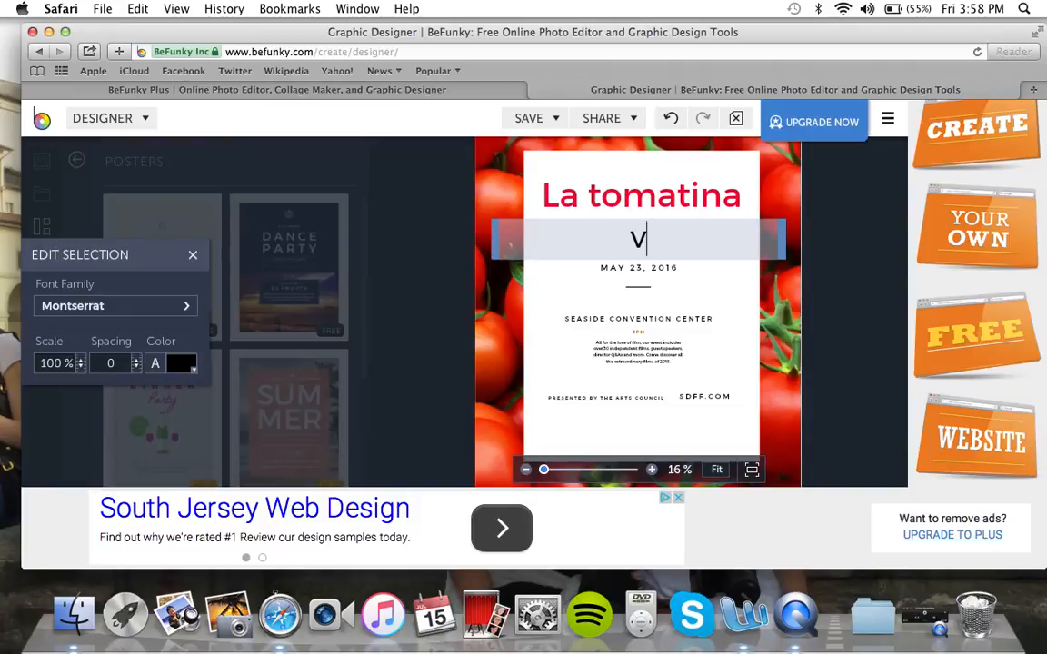
text(alencia, España)
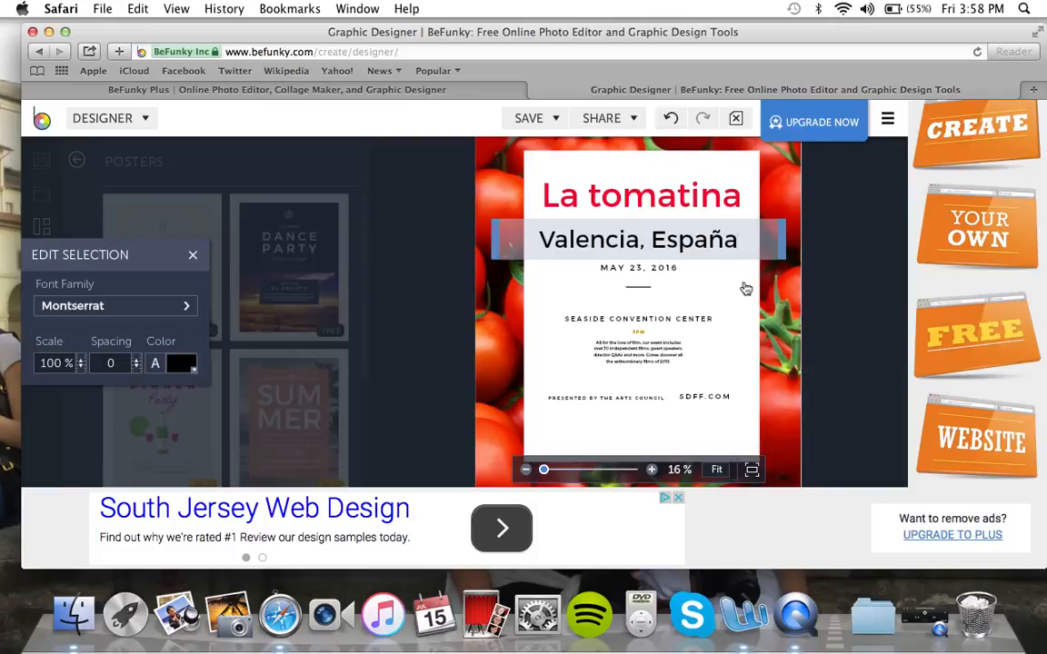
Step: Set the text scale of the "Valencia, España" line to 80 %
drag(738, 239, 505, 219)
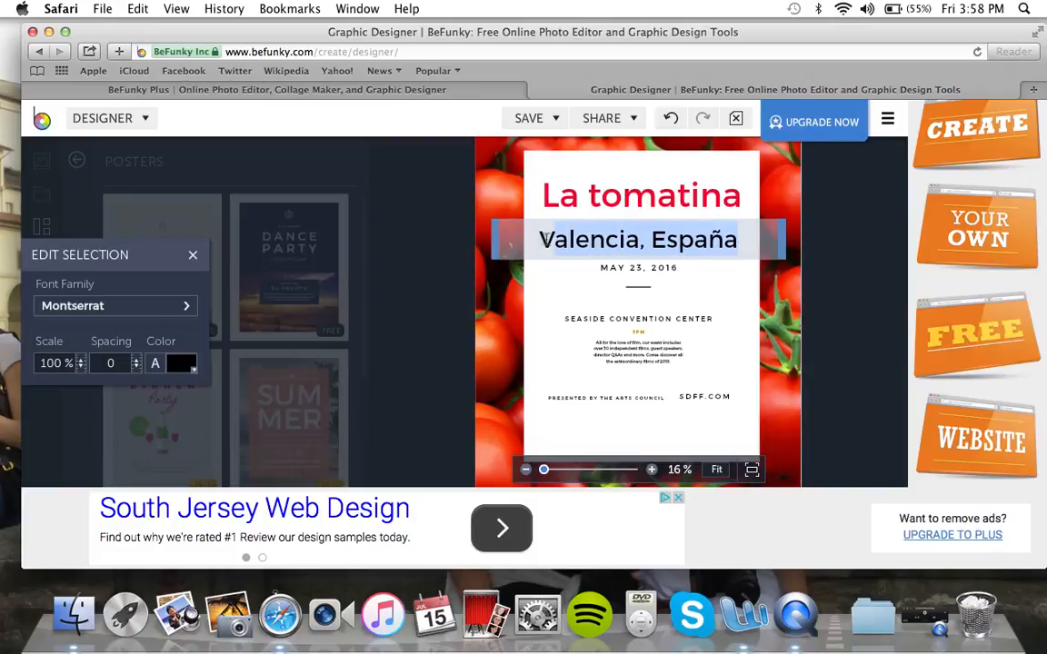
double_click(56, 364)
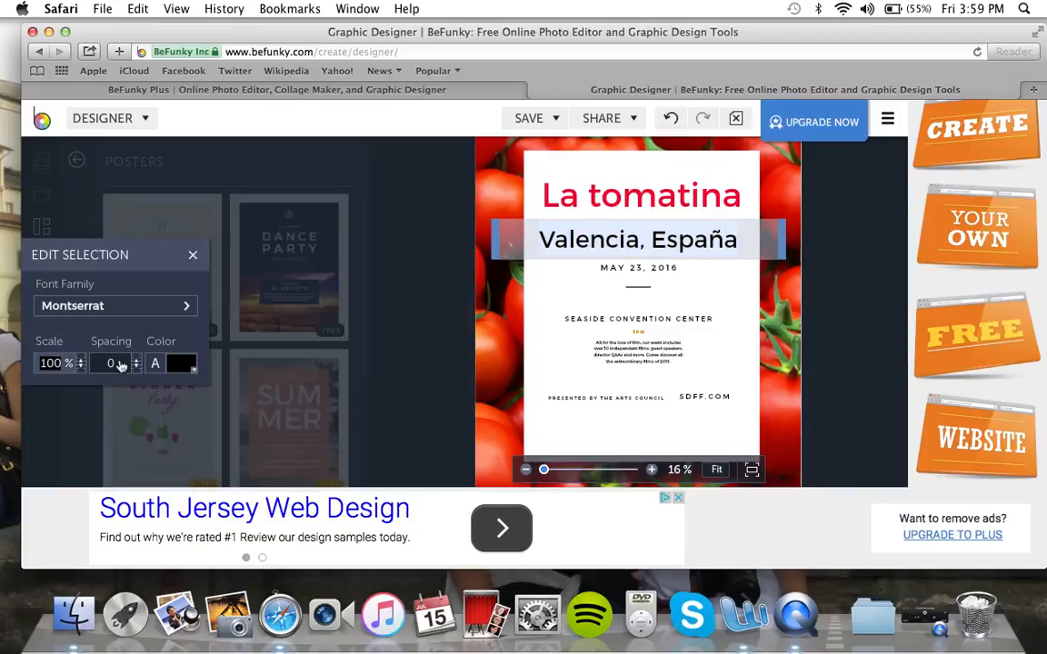
text(80)
key(Return)
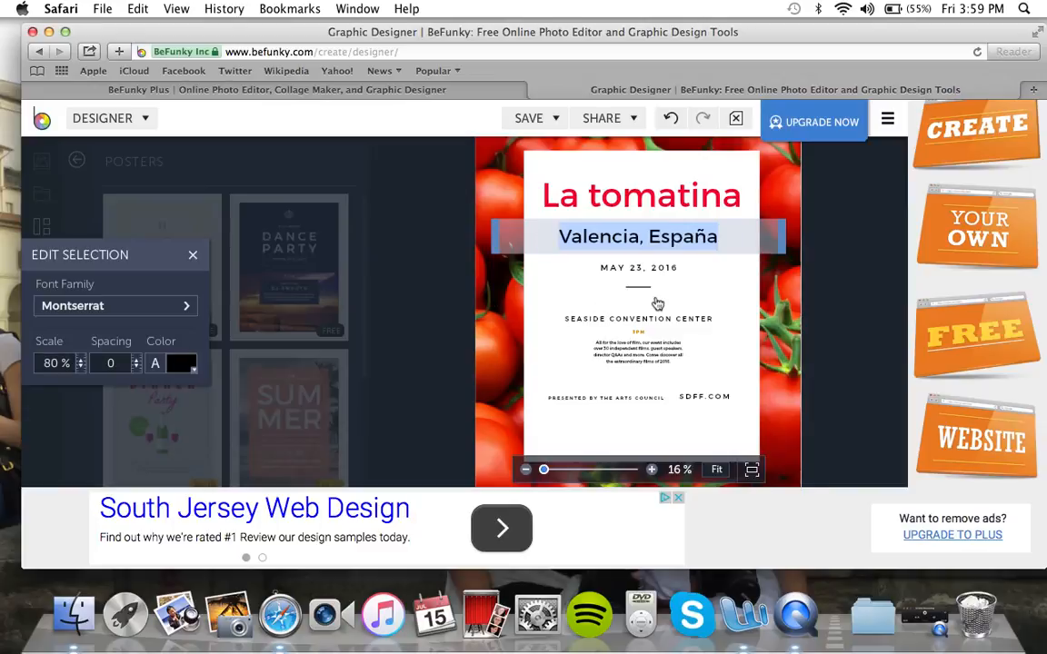
click(704, 299)
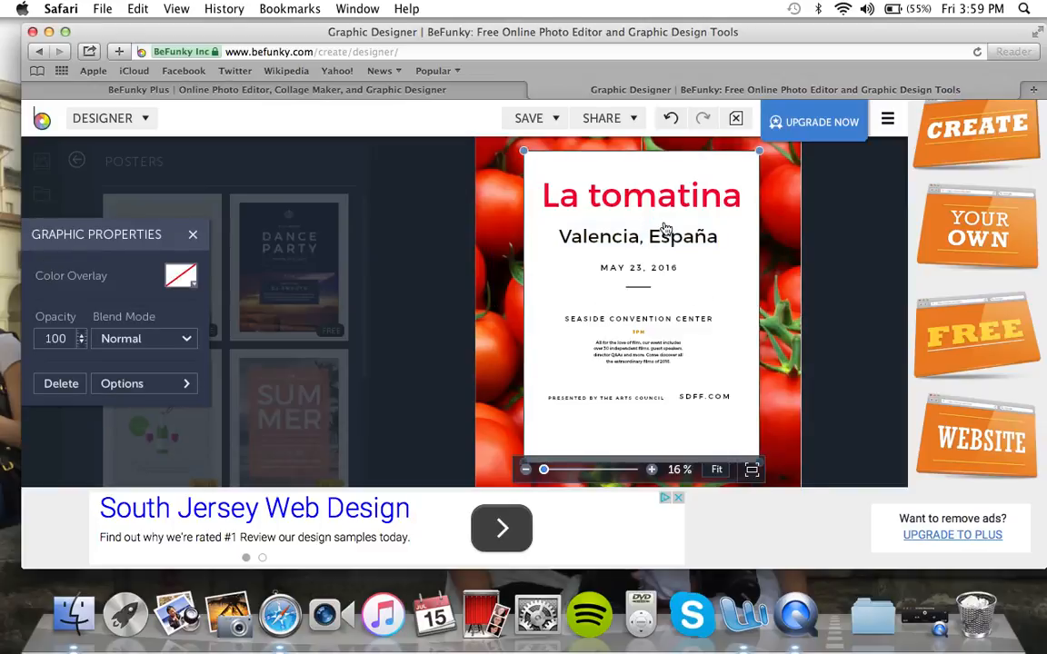
Step: Replace the MAY 23, 2016 date with "el 31 de agosto" and nudge it into line under the location
click(604, 267)
double_click(652, 268)
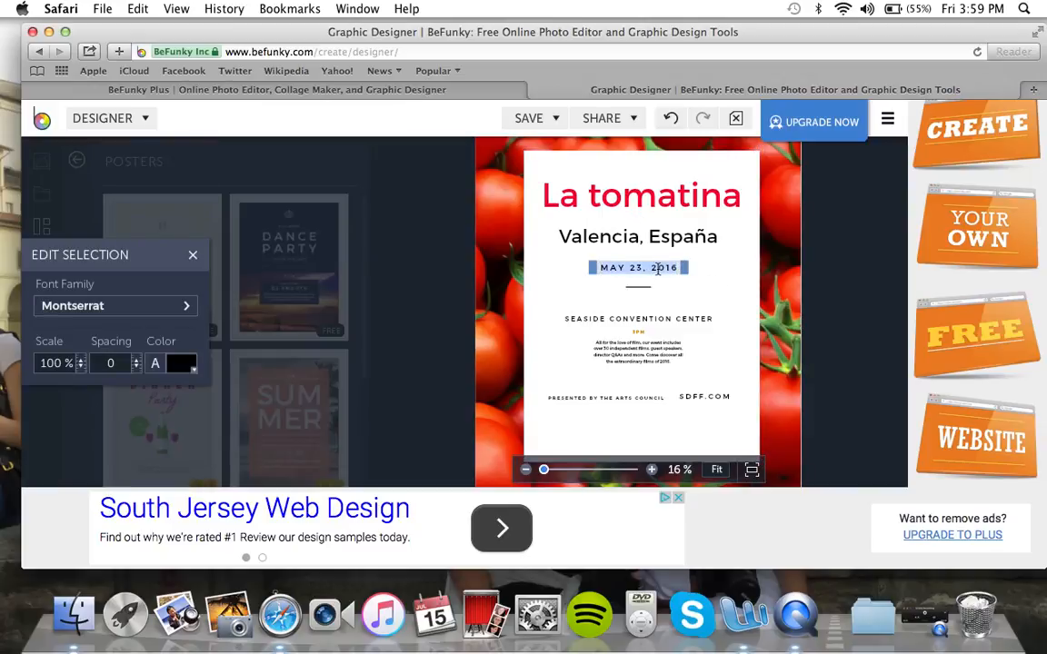
key(BackSpace)
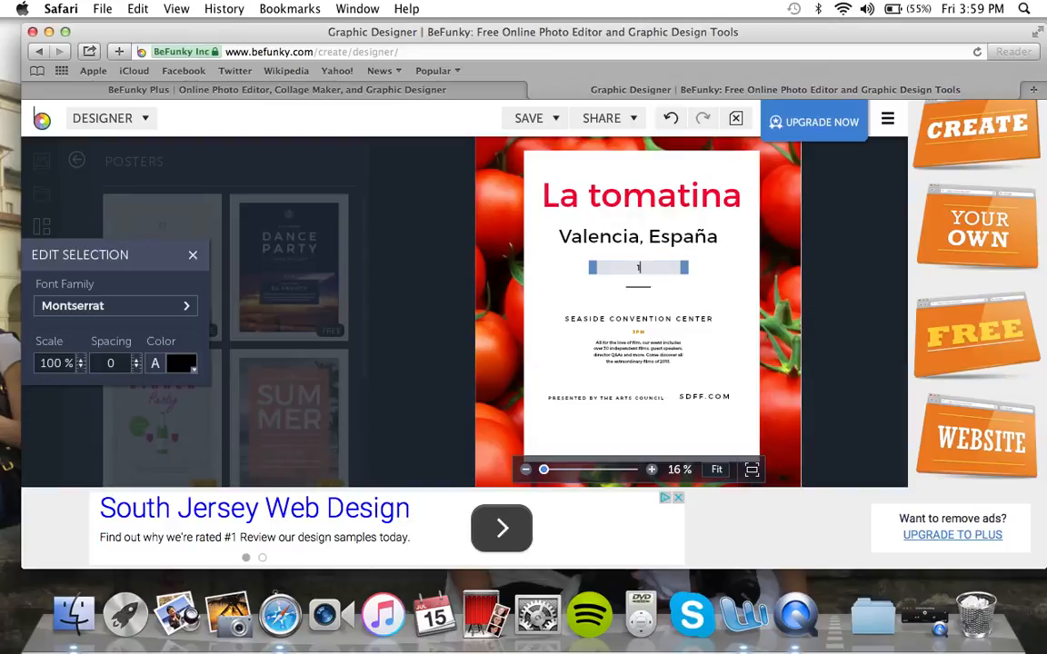
text(el 31 de Ag)
text(osta)
click(716, 291)
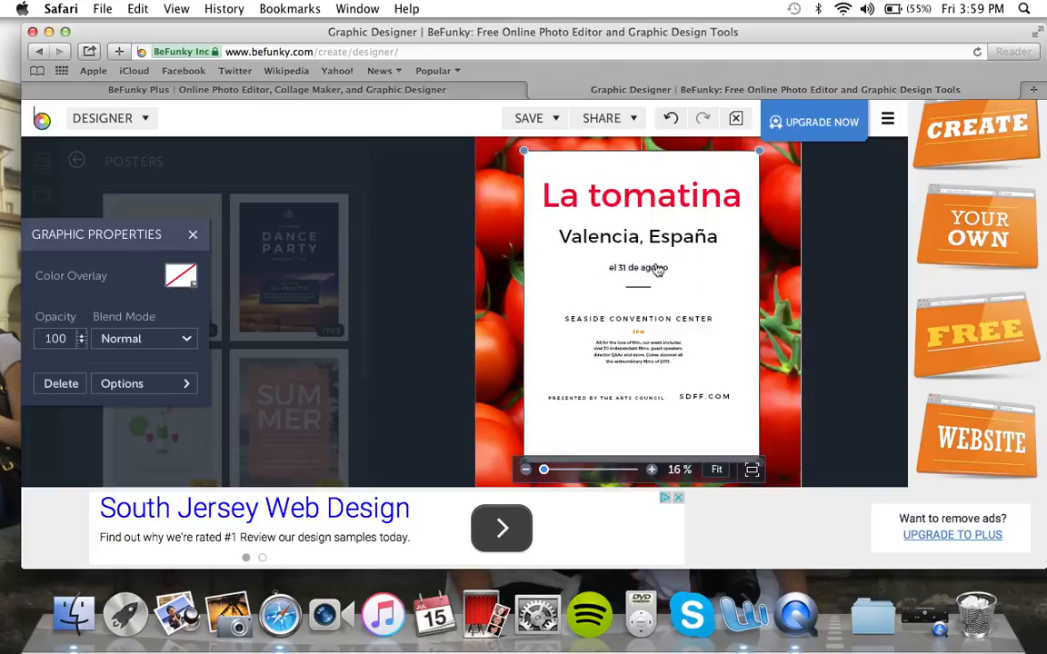
click(664, 270)
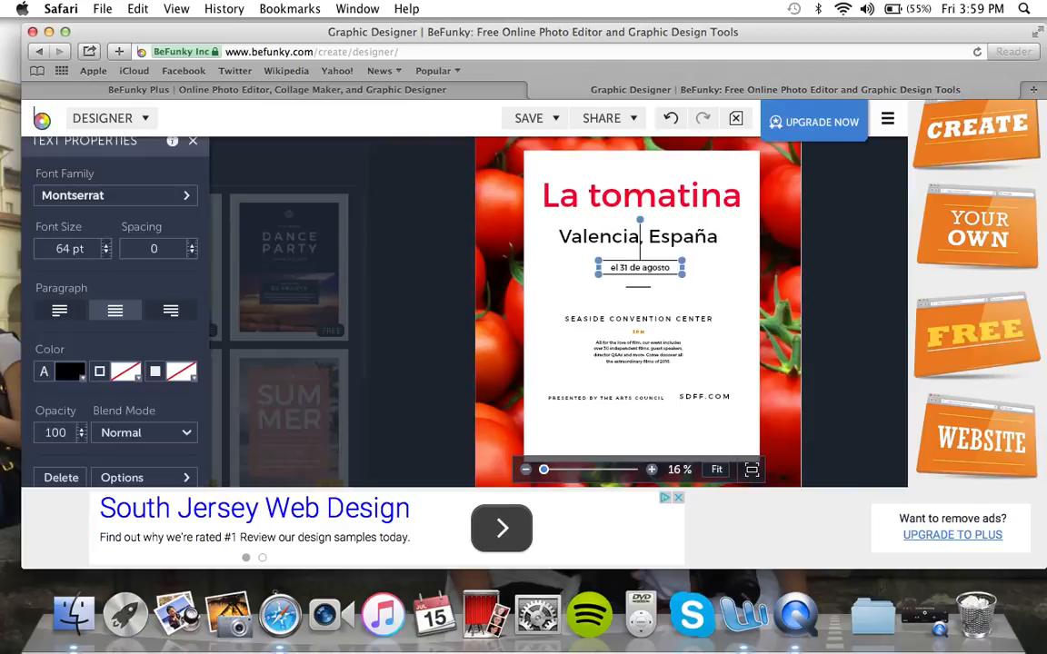
Step: Delete the PRESENTED BY THE ARTS COUNCIL and SDFF.COM texts from the lower part of the poster
click(649, 400)
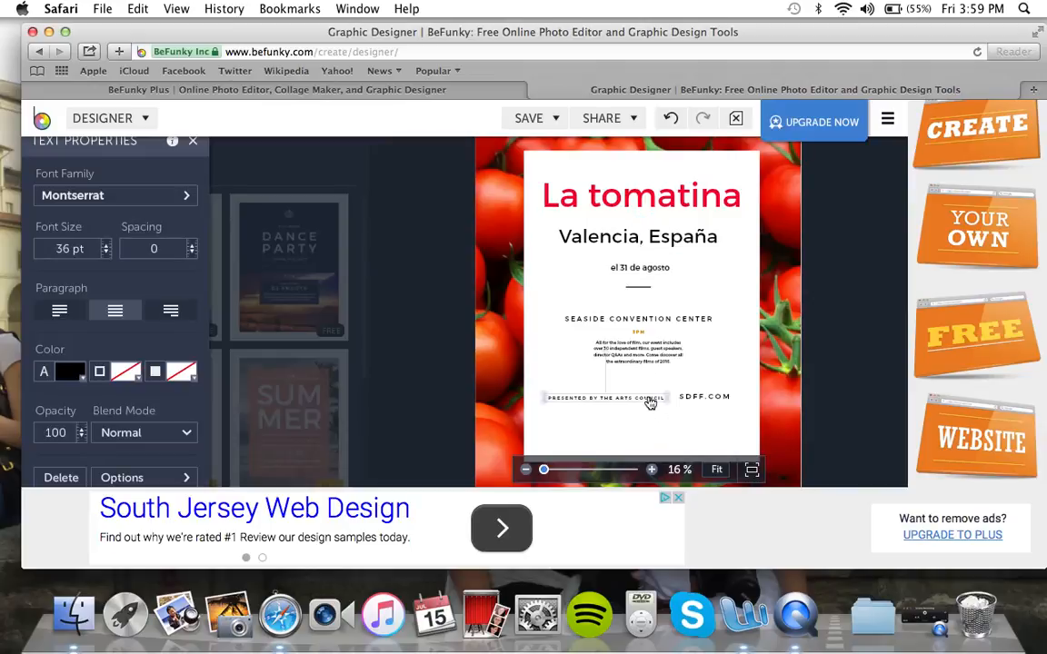
key(Delete)
click(707, 398)
key(Delete)
Step: Delete all lines of the small film event description below the 3PM text
click(640, 362)
key(Delete)
click(637, 357)
key(Delete)
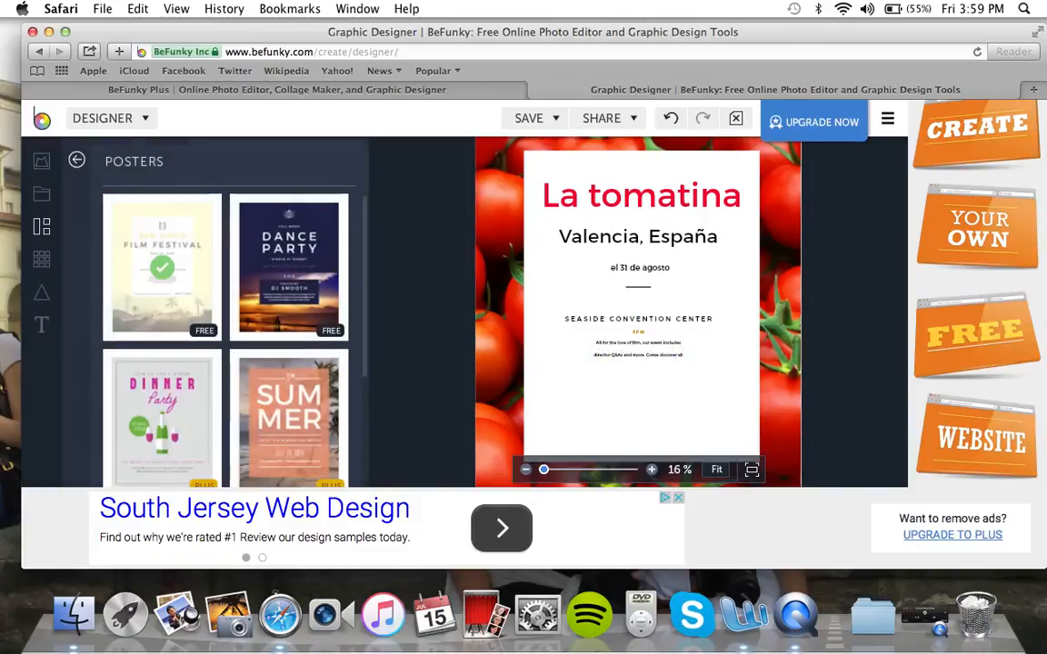
click(637, 358)
key(Delete)
click(639, 343)
key(Delete)
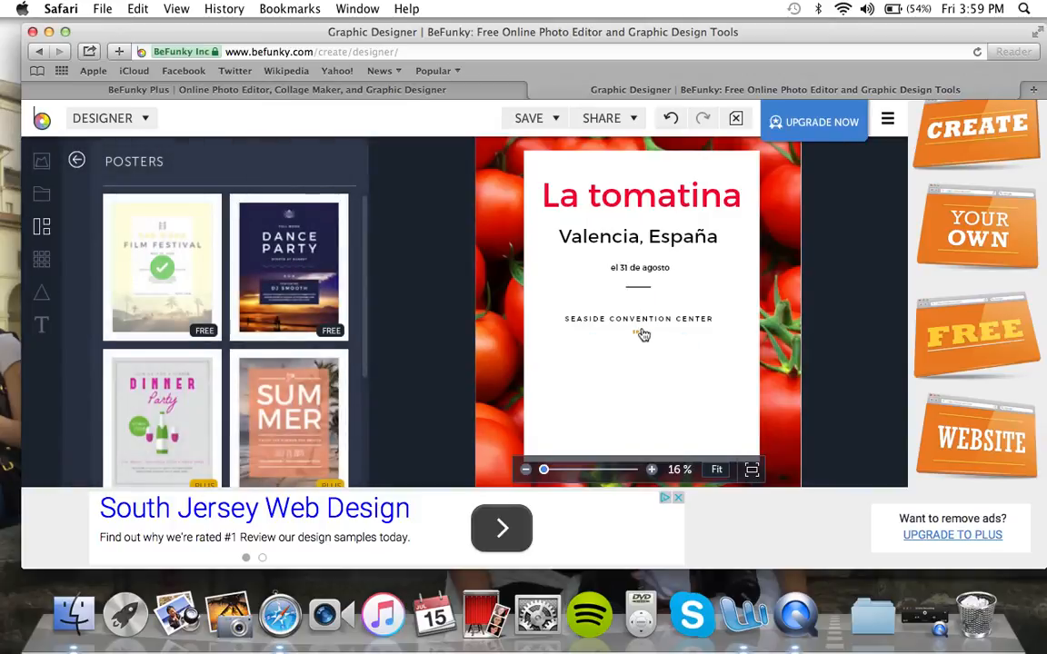
Step: Delete the 3PM text and the SEASIDE CONVENTION CENTER line above it
click(640, 333)
key(Delete)
click(648, 324)
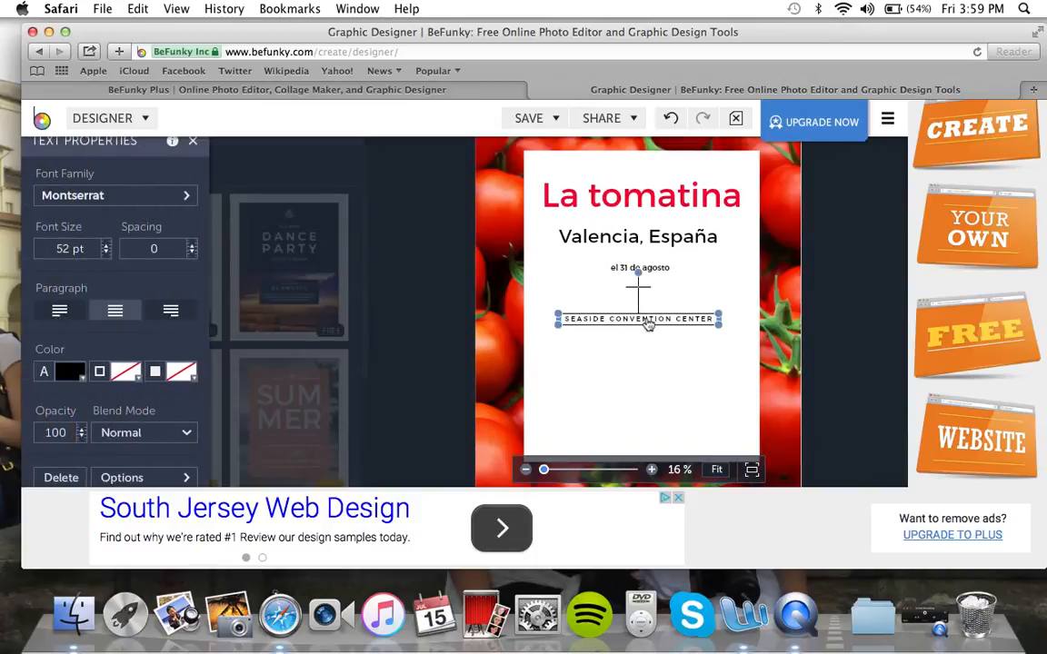
key(Delete)
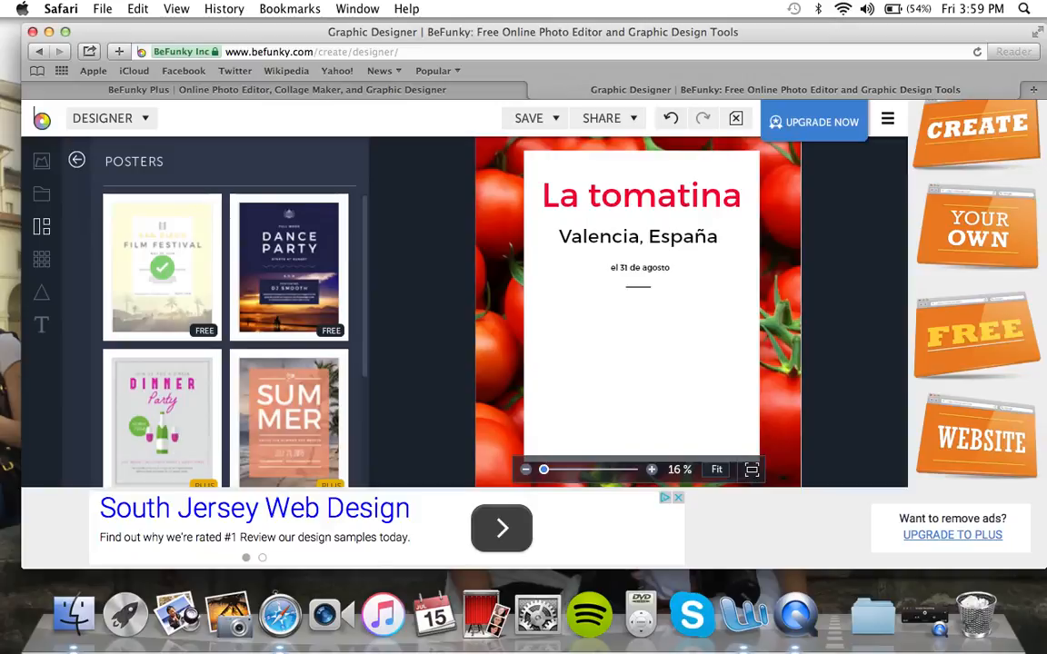
click(888, 123)
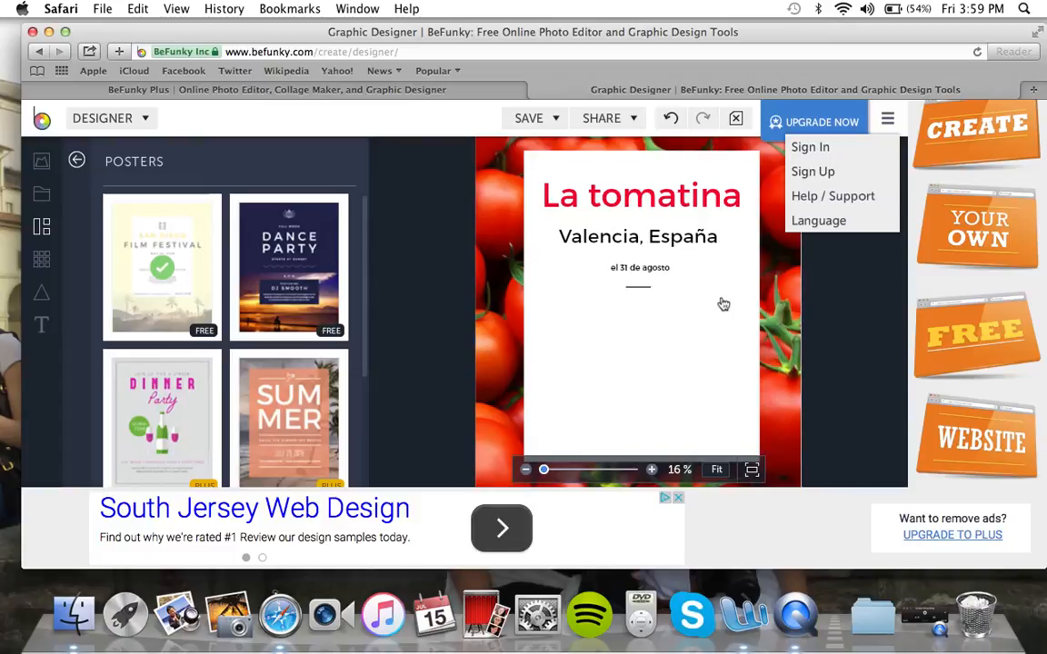
click(631, 353)
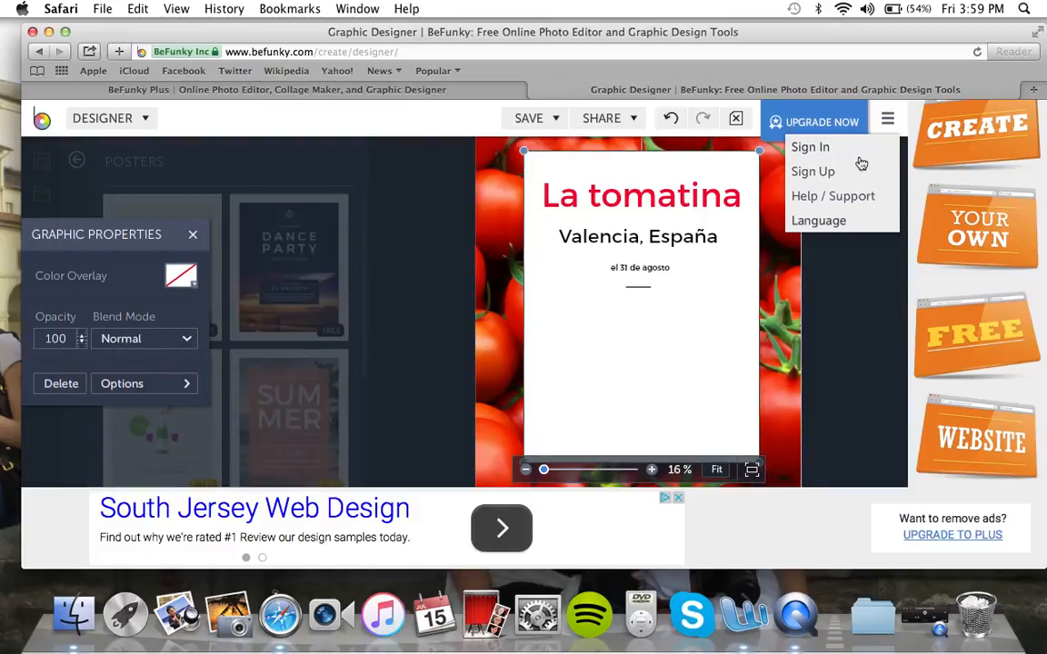
click(885, 121)
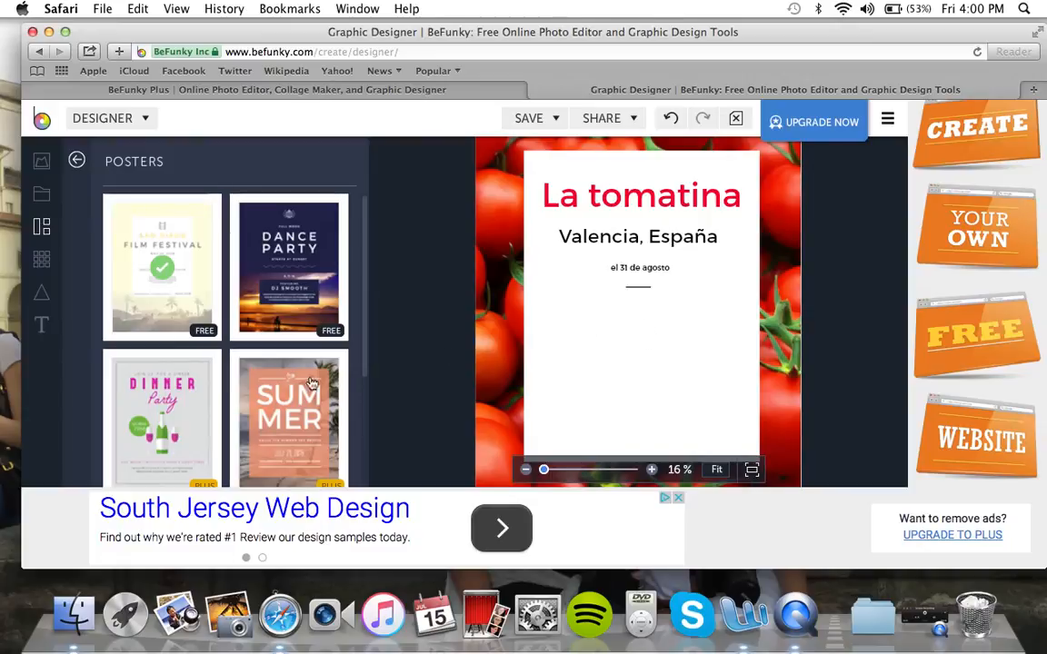
Step: Add a text box below the divider line reading "El tomatina es una fiesta que se celebra cada año en el último miércoles de agosto."
click(41, 324)
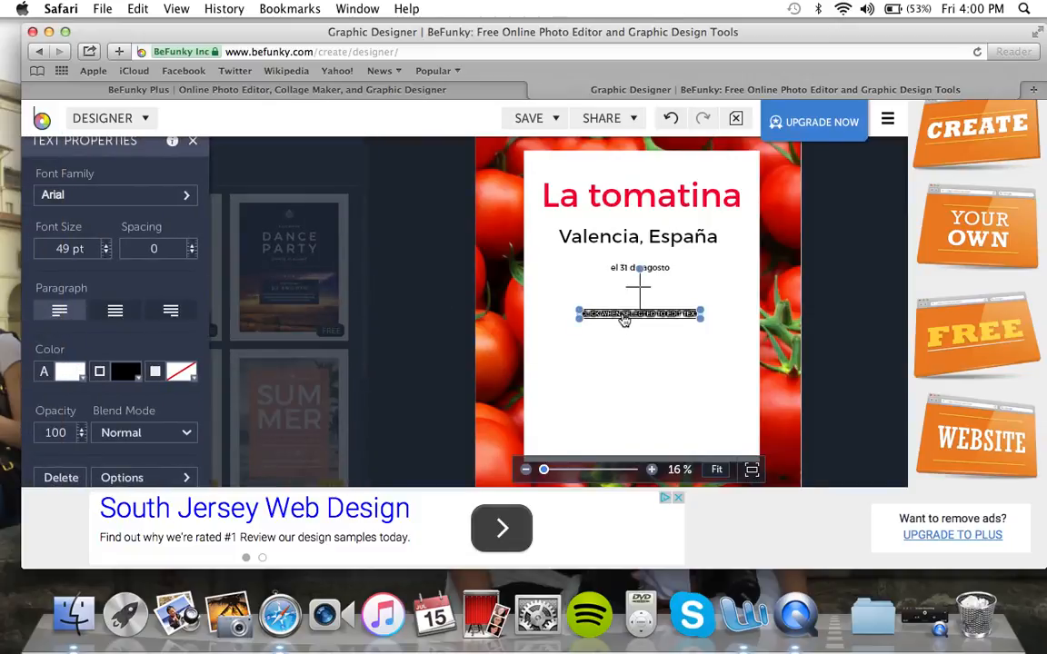
click(652, 470)
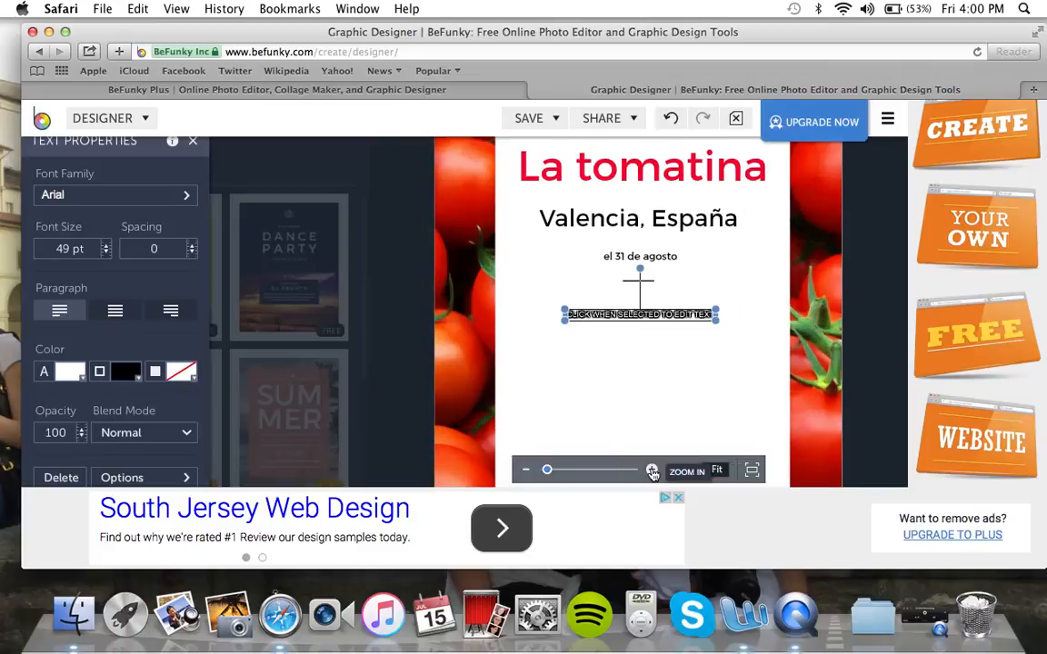
click(619, 317)
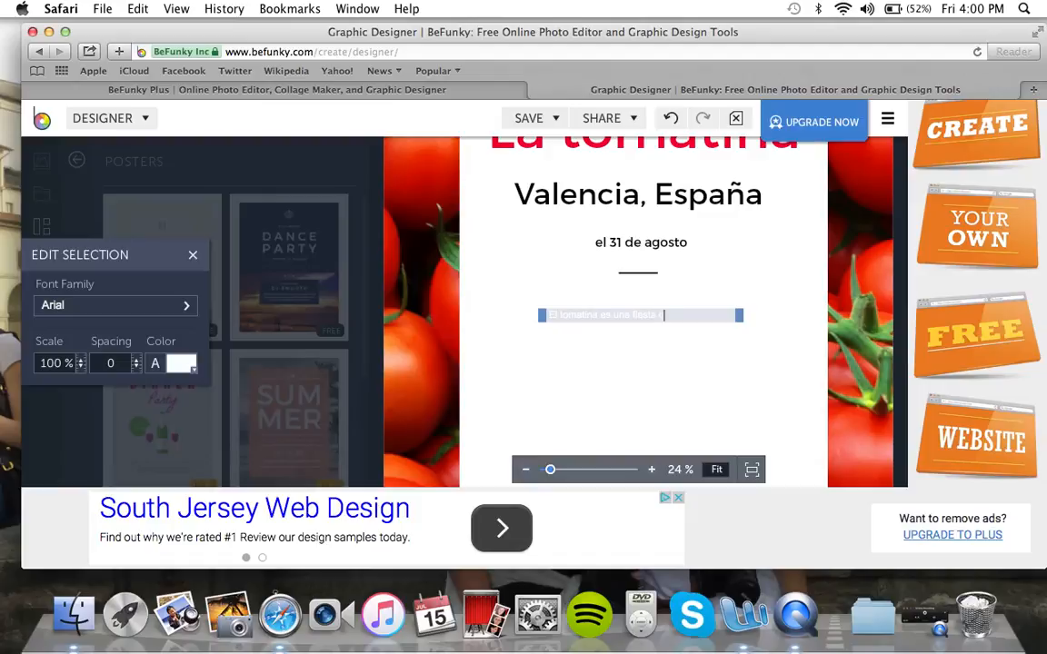
text(lebra cada año en el)
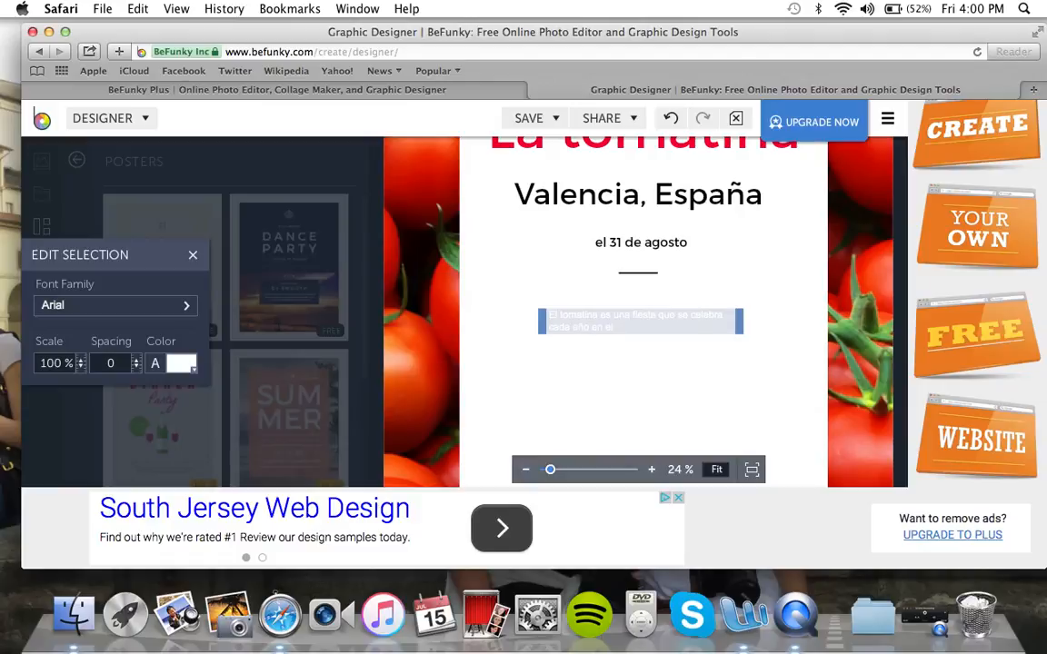
key(BackSpace)
text(último)
text( miércoles)
text( de a)
text(gost)
text(o.)
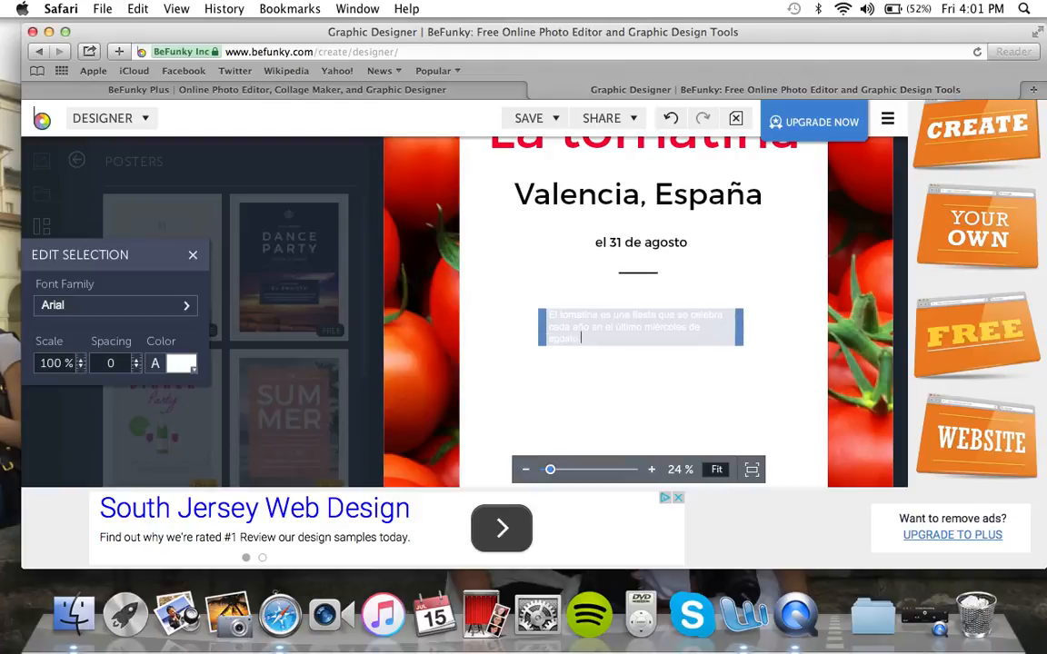
Step: Add a second paragraph to the festival description reading "Se empieza a las 10 de la mañana"
key(Return)
text(Se emp)
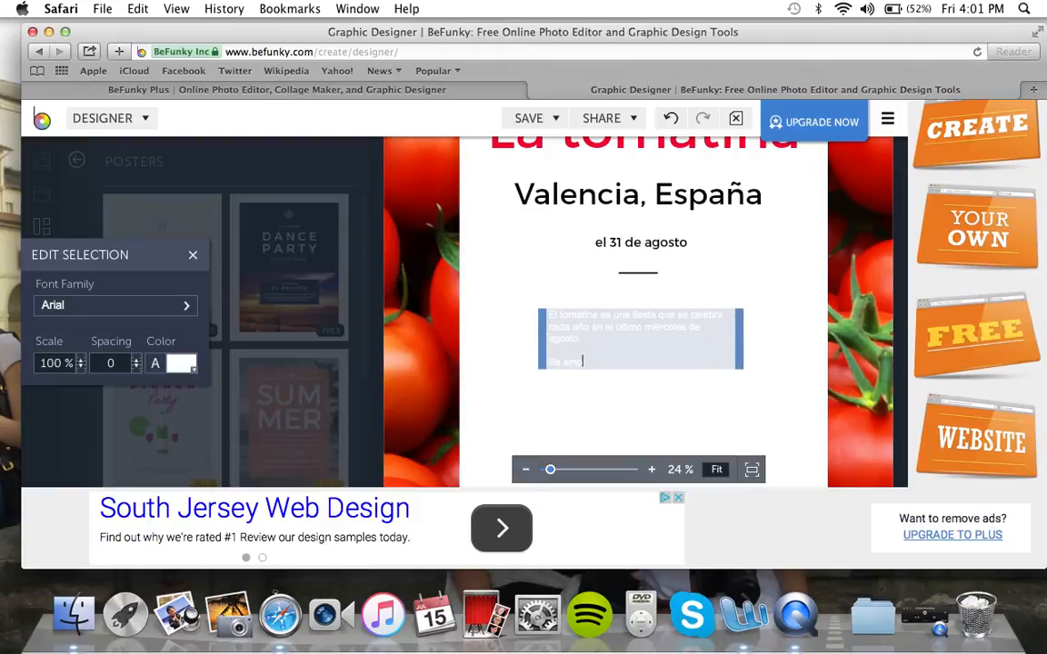
text(ieza a las 10 de la ma)
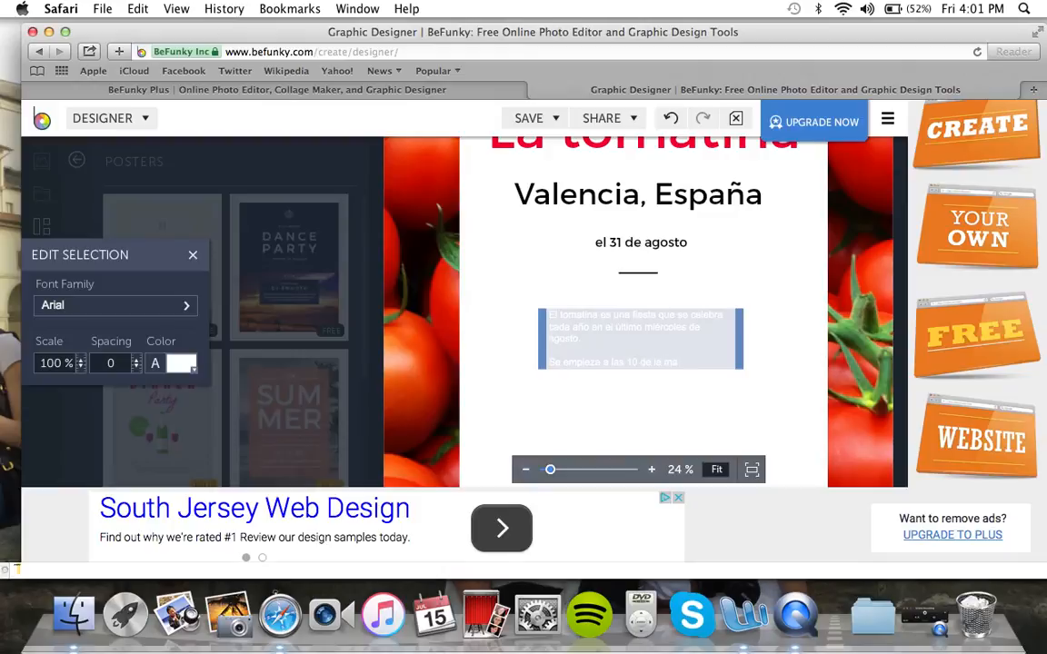
text(˜ñ)
text(ñana)
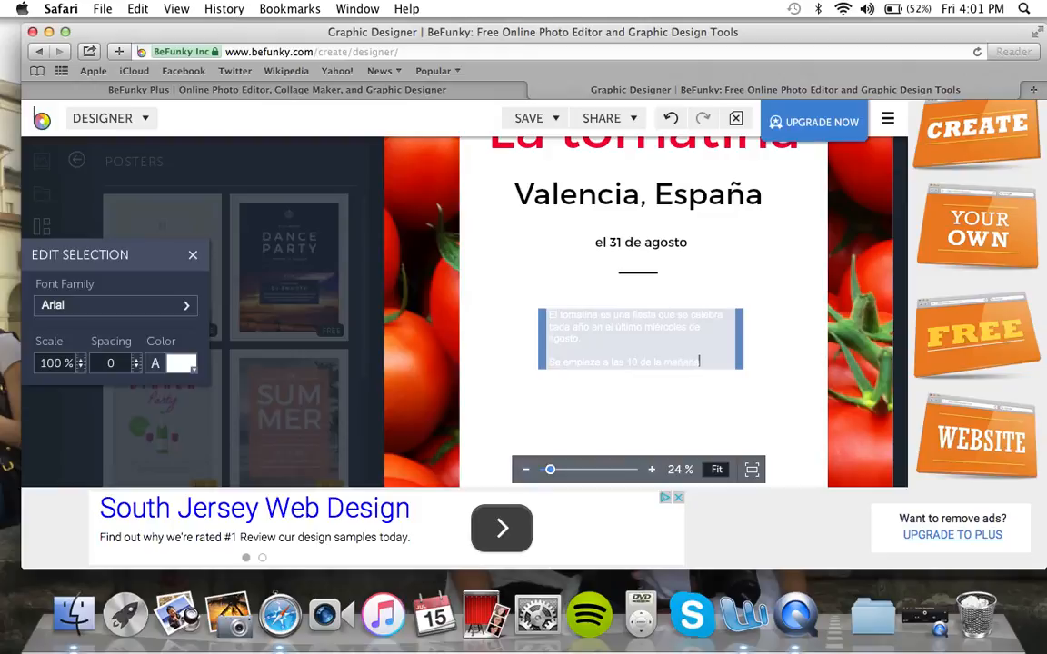
click(738, 400)
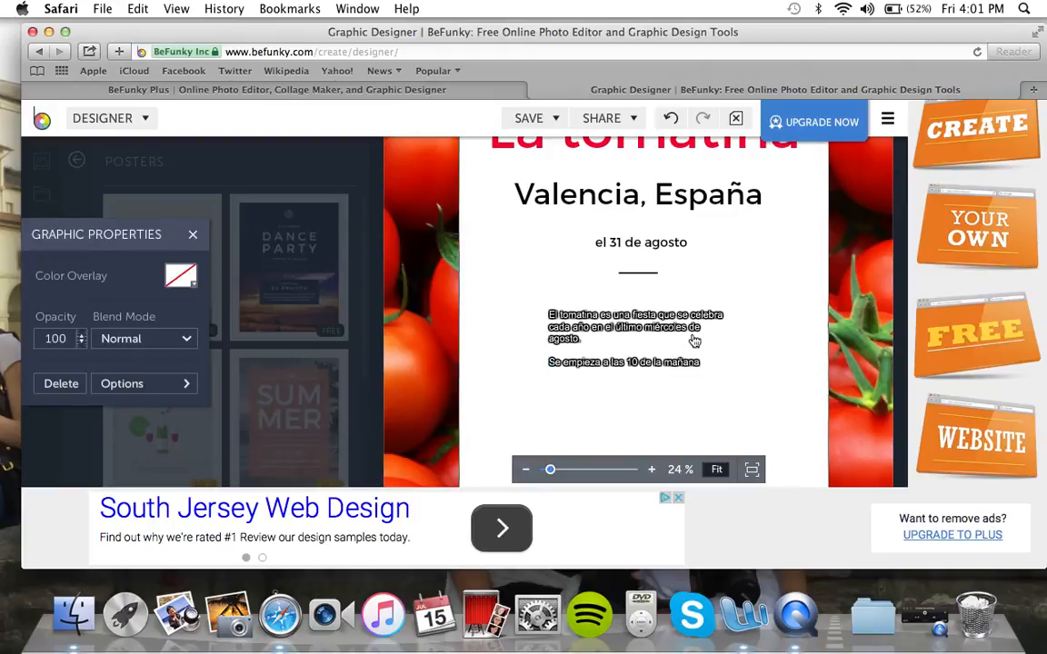
Step: Center-align the festival description text and set its font size to 100 pt
click(614, 333)
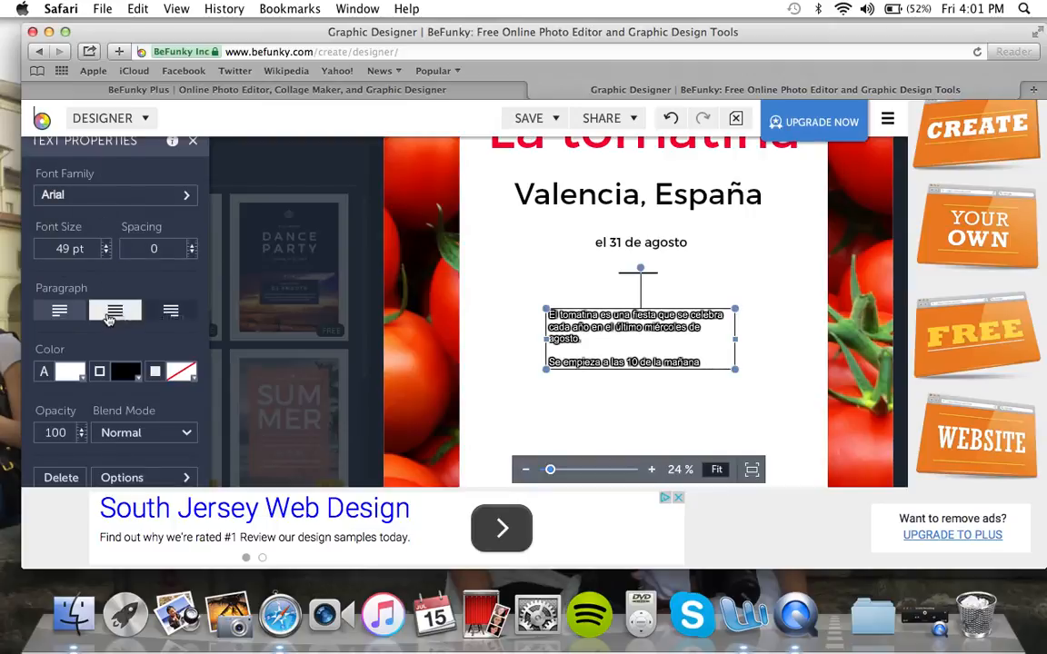
click(110, 314)
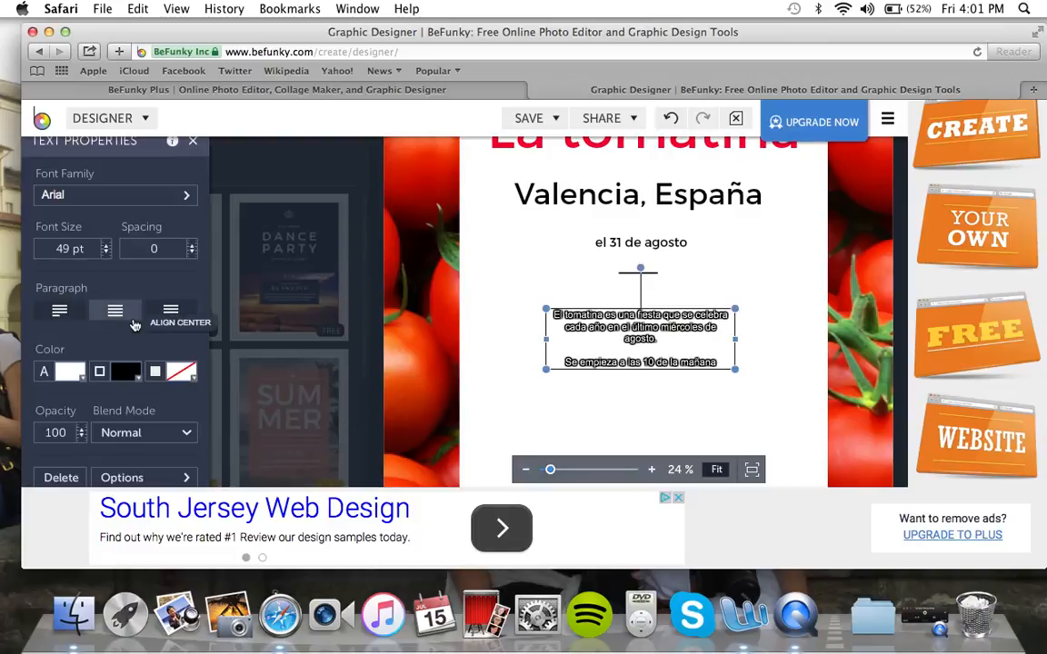
double_click(79, 253)
text(100)
key(Return)
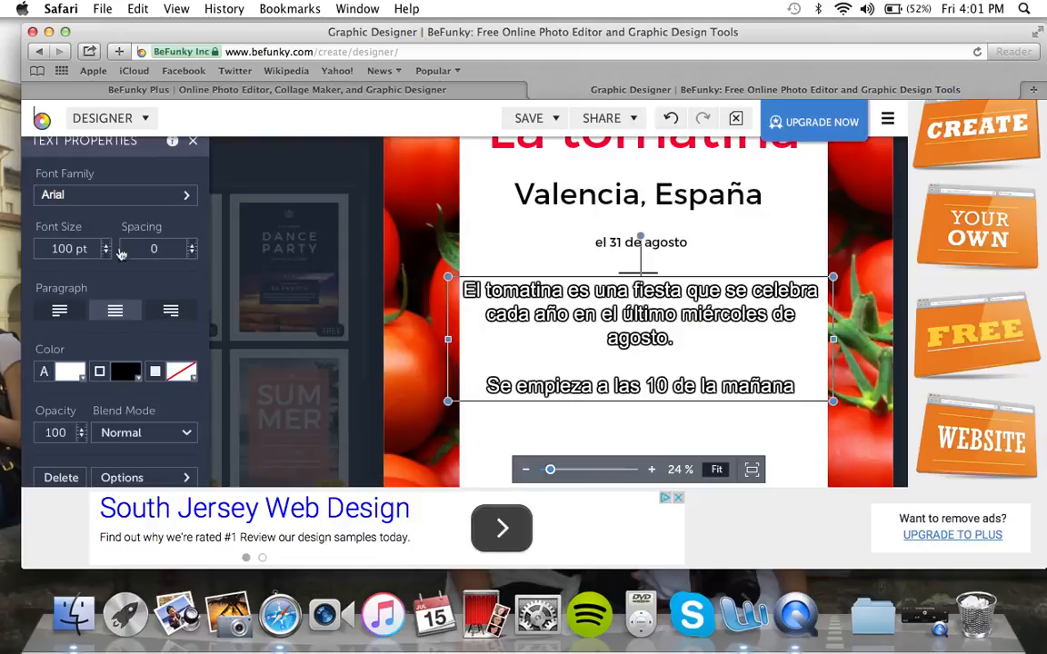
Step: Enlarge the description text box slightly to 102 pt and nudge it down below the divider line
drag(833, 401, 839, 403)
key(Down)
key(Down)
key(Down)
key(Down)
key(Down)
key(Down)
key(Down)
key(Down)
key(Down)
key(Down)
key(Down)
key(Down)
key(Down)
key(Down)
key(Down)
key(Down)
key(Down)
key(Down)
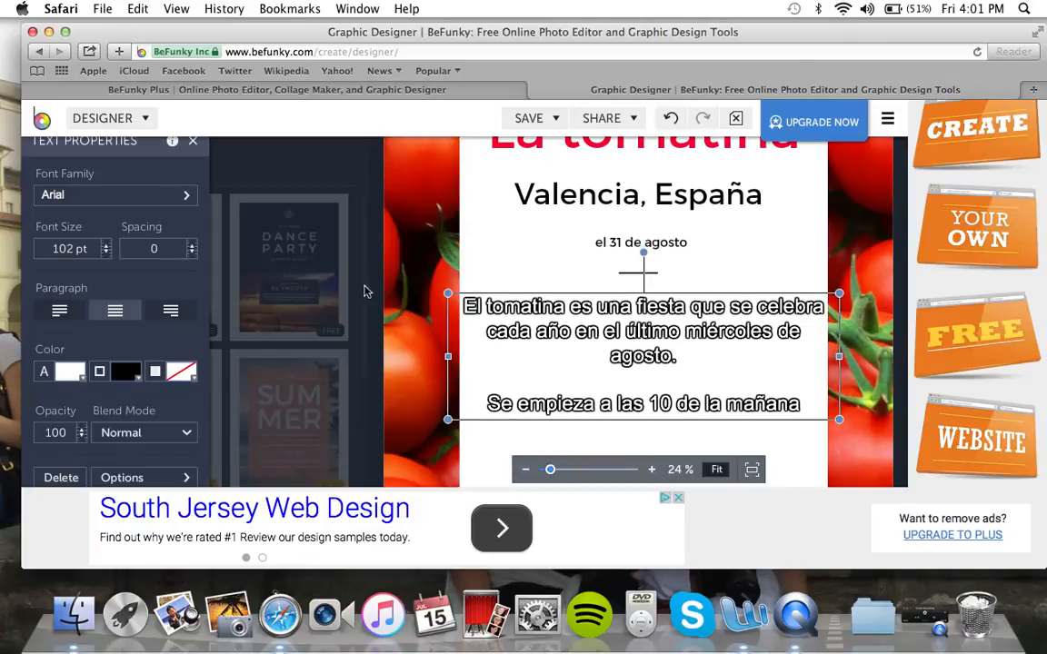
Step: Remove the black outline from the description text and set its text color to red FF0000
click(125, 372)
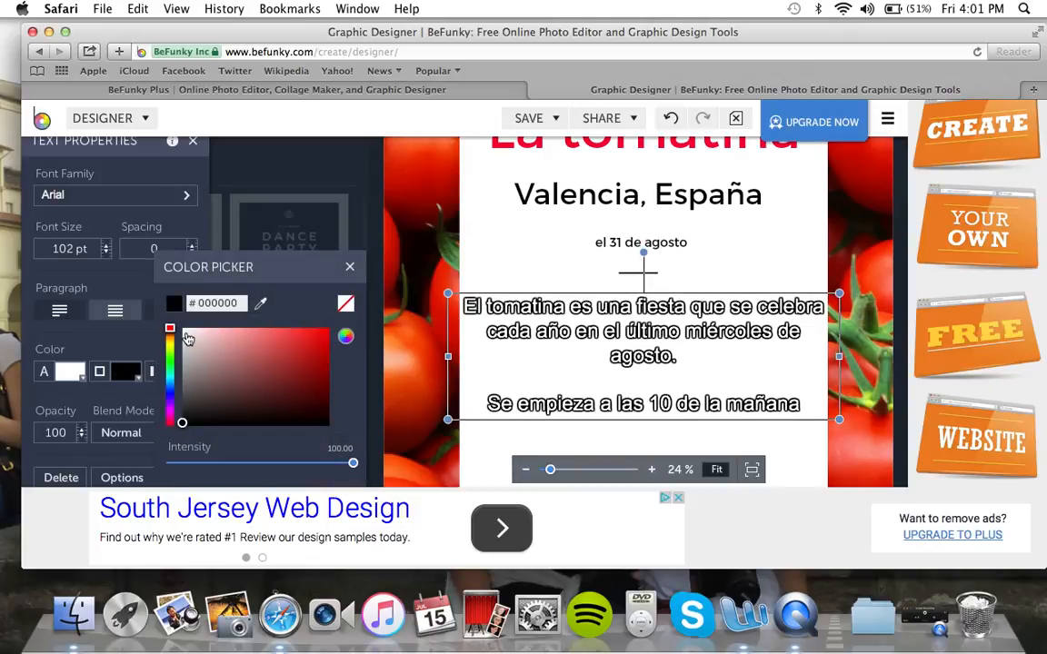
click(346, 303)
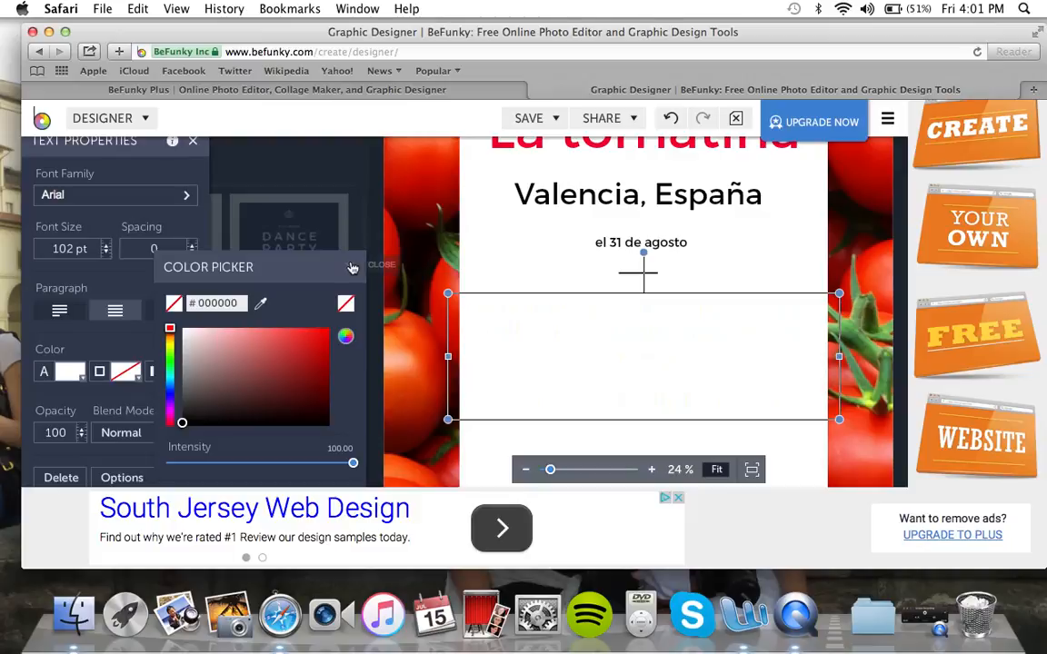
click(352, 268)
click(71, 373)
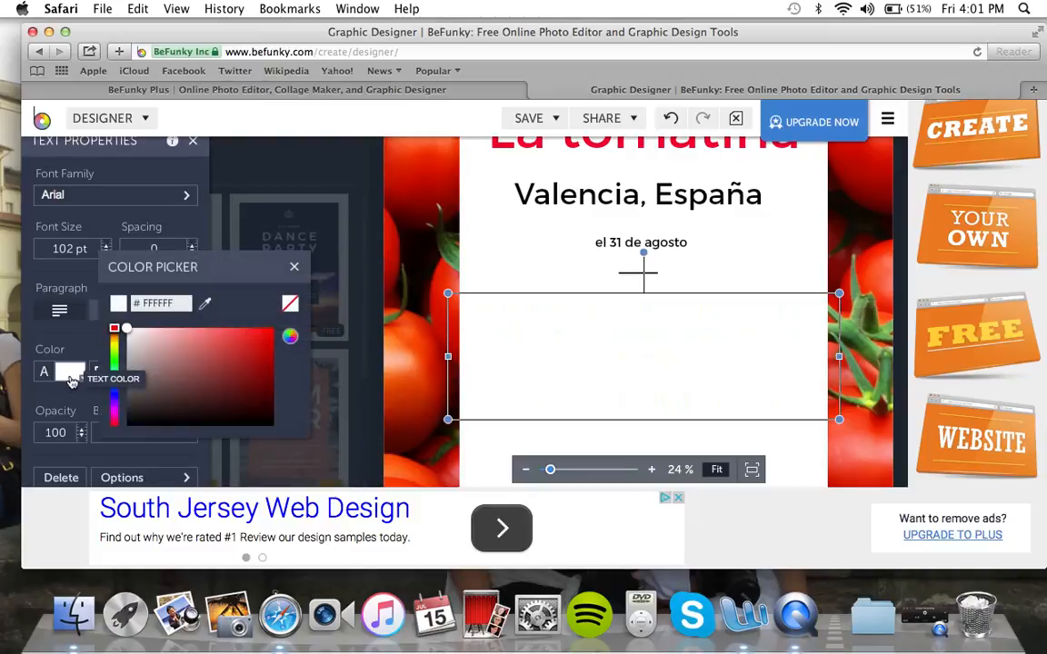
click(271, 333)
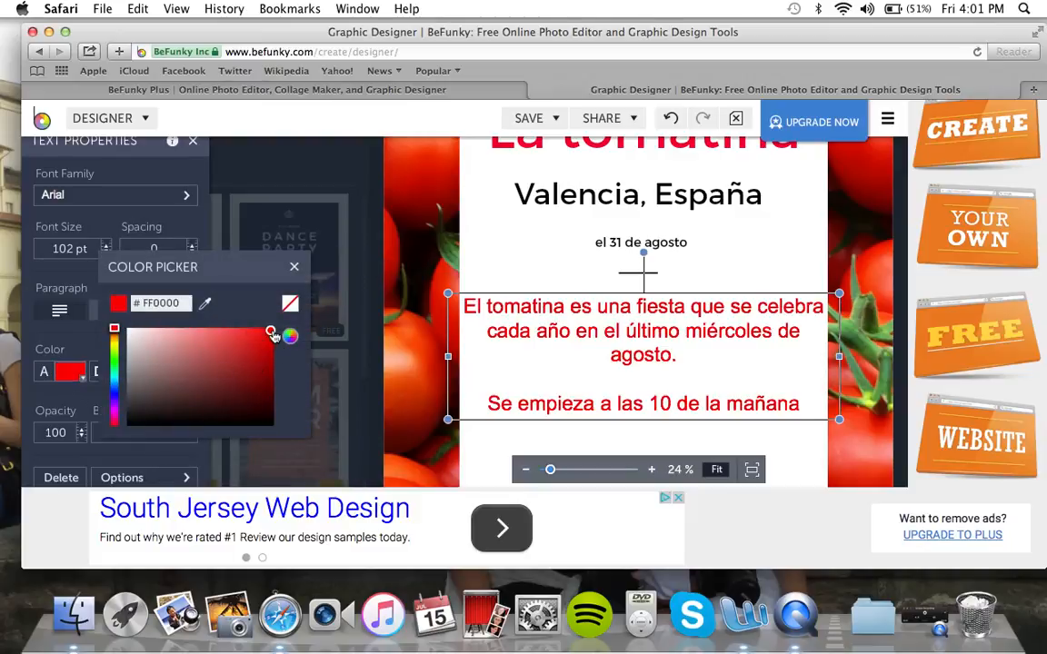
click(294, 266)
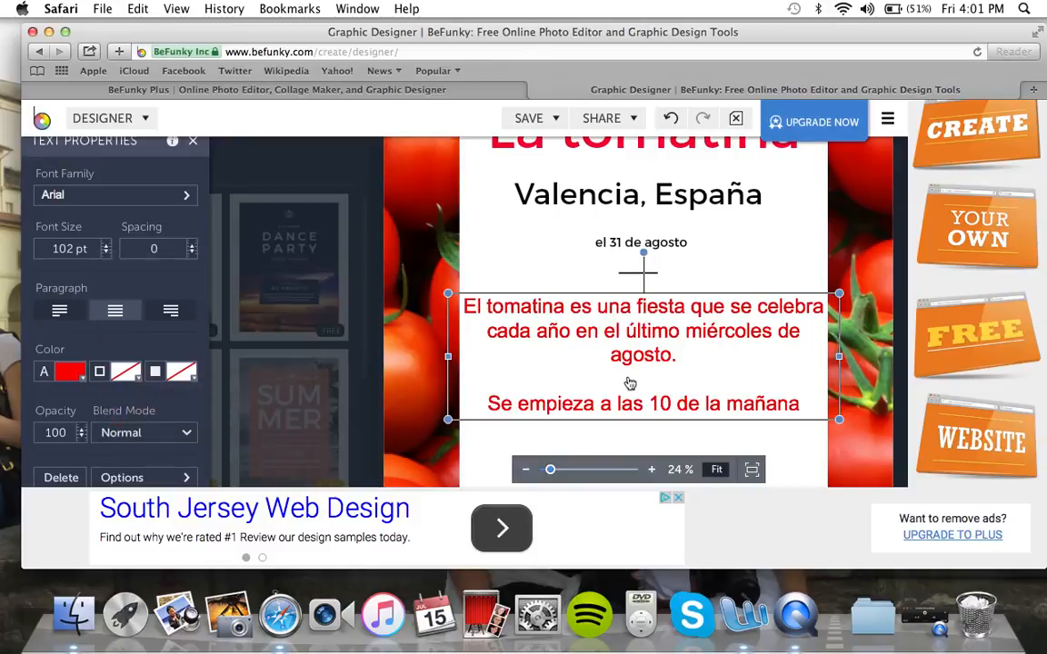
Step: Move the red description text slightly further down below the divider line and deselect it
click(526, 469)
click(526, 469)
drag(734, 327, 734, 336)
click(852, 319)
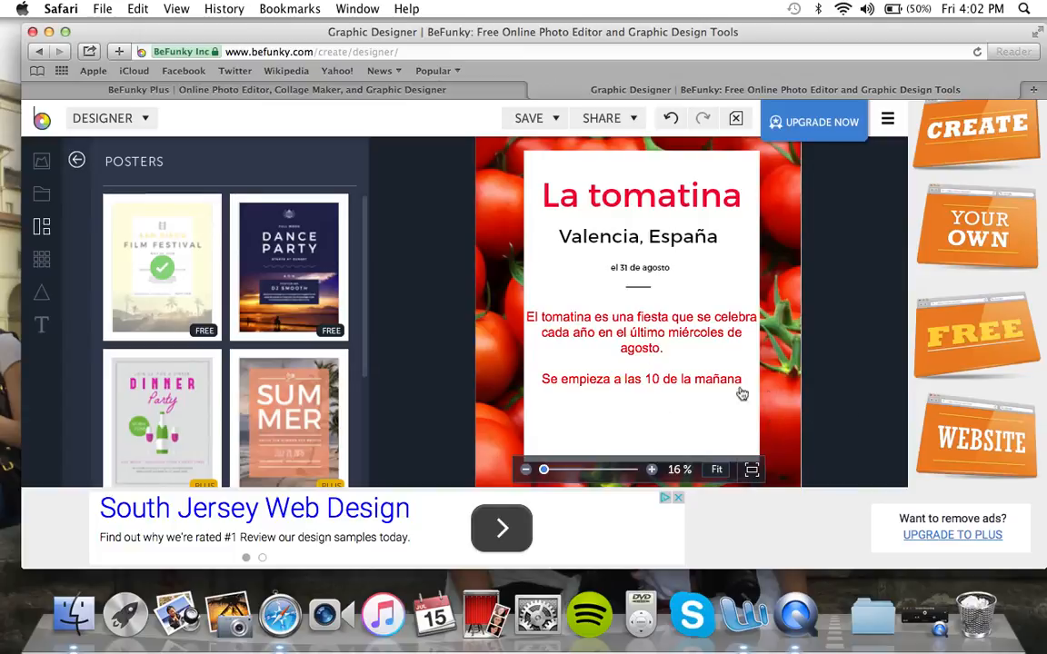
click(682, 371)
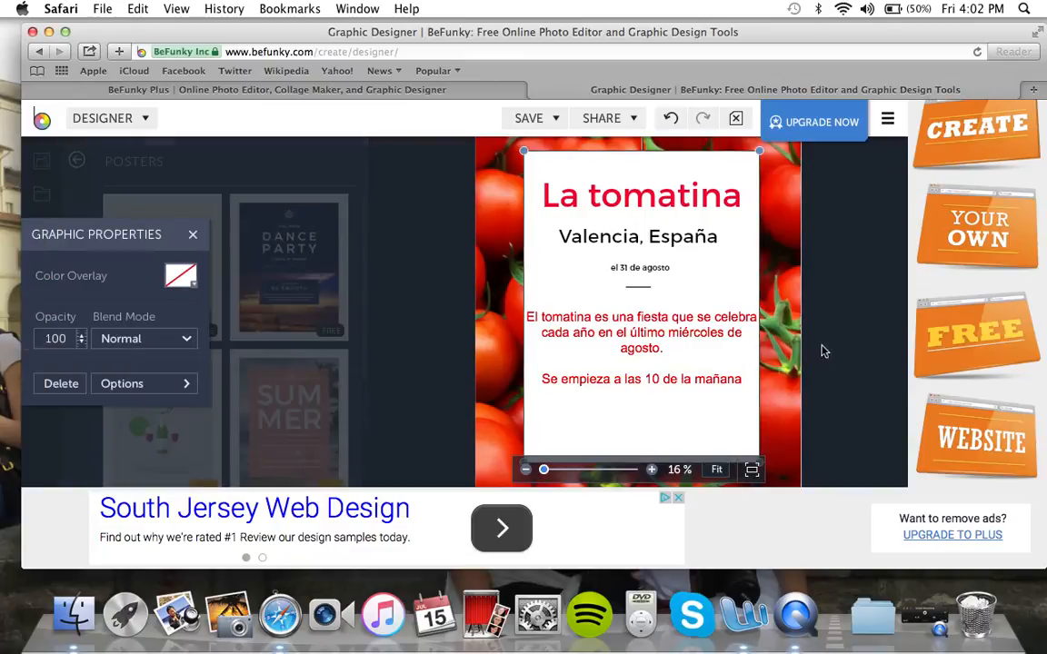
click(846, 355)
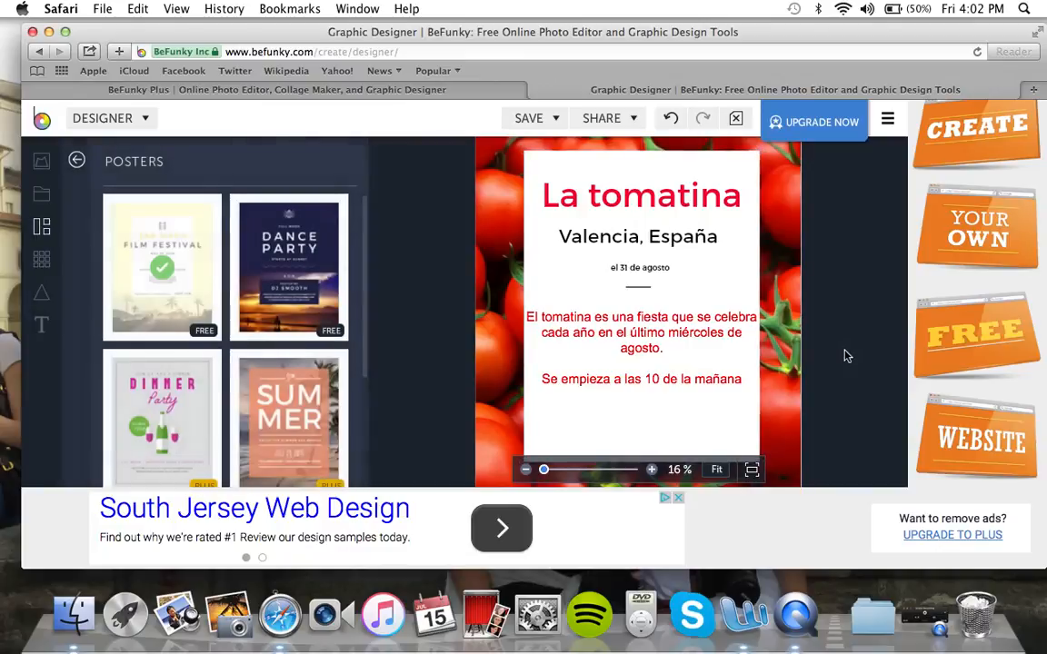
Step: Save the poster to the Desktop as the JPG file BeFunky Design.jpg, and download the image as well
click(556, 121)
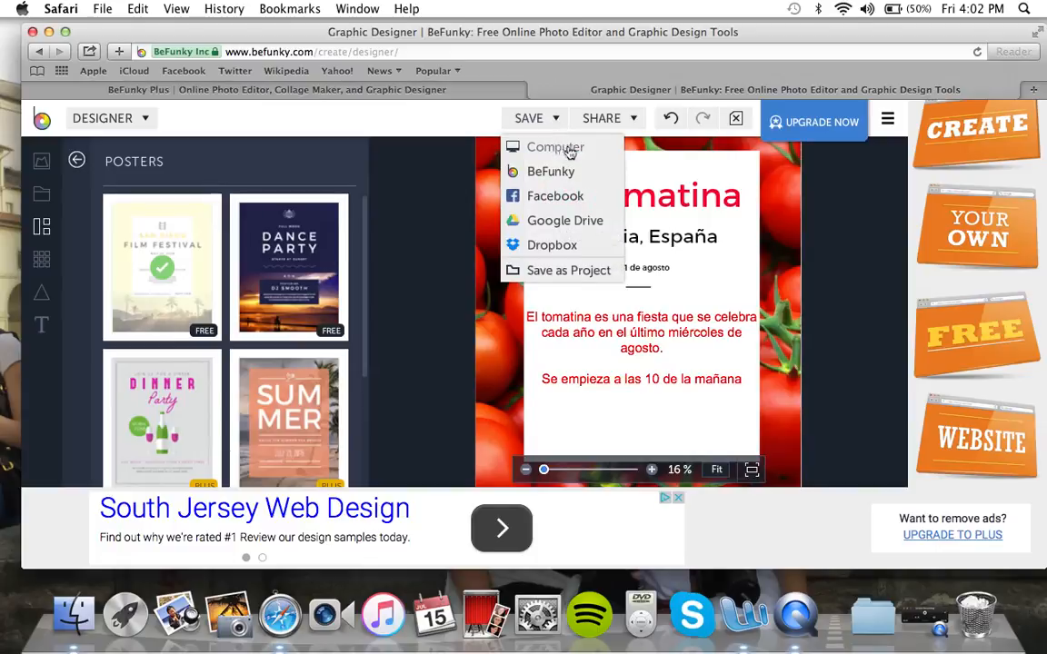
click(626, 122)
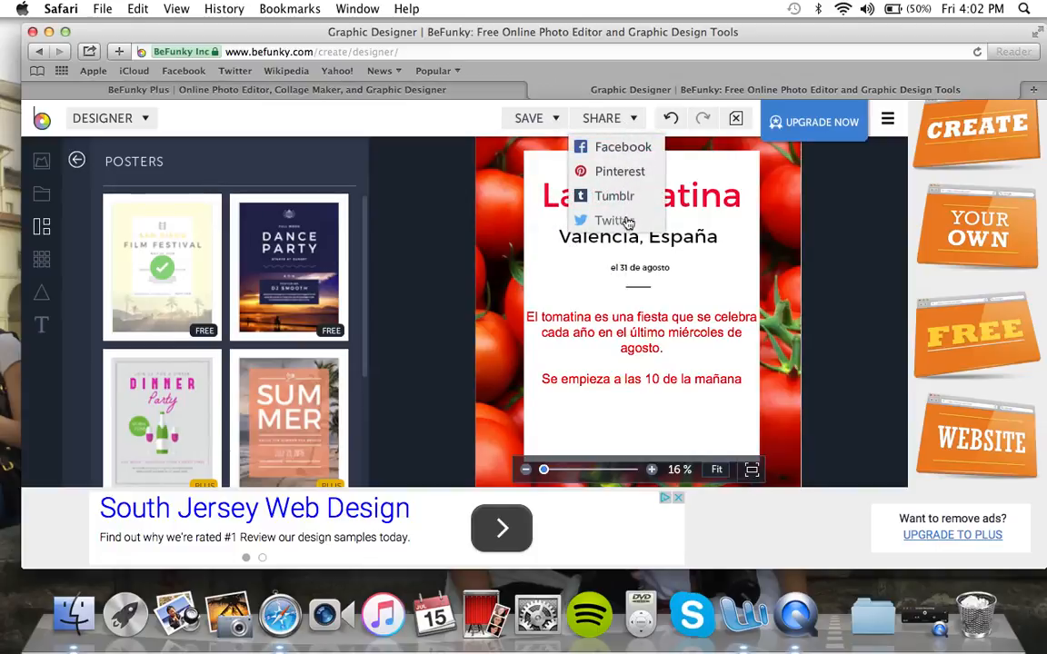
click(558, 124)
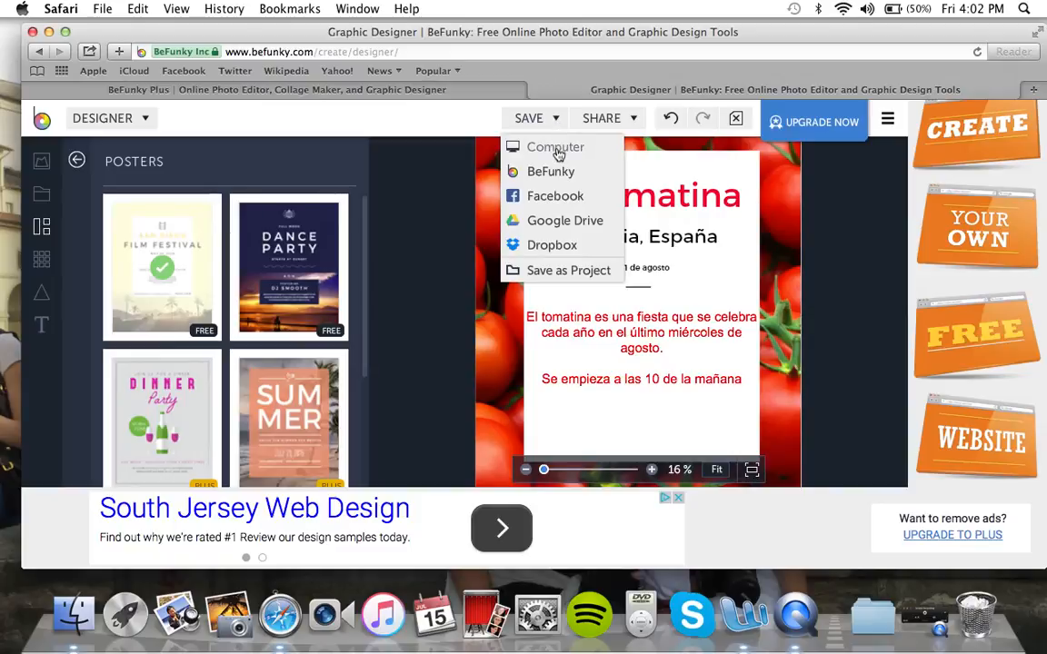
click(557, 152)
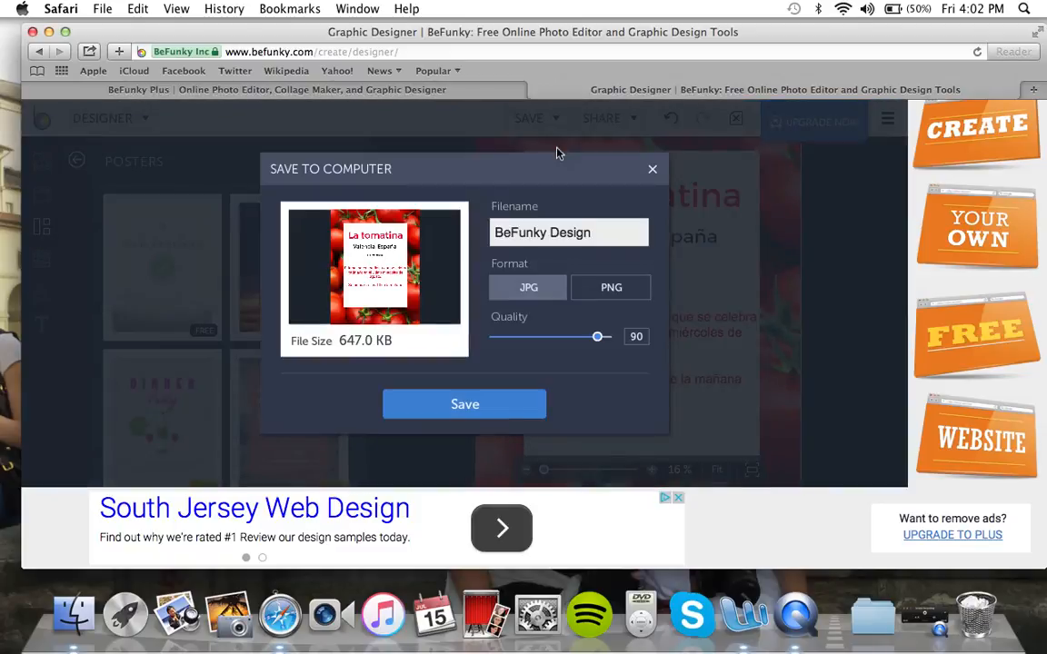
click(496, 407)
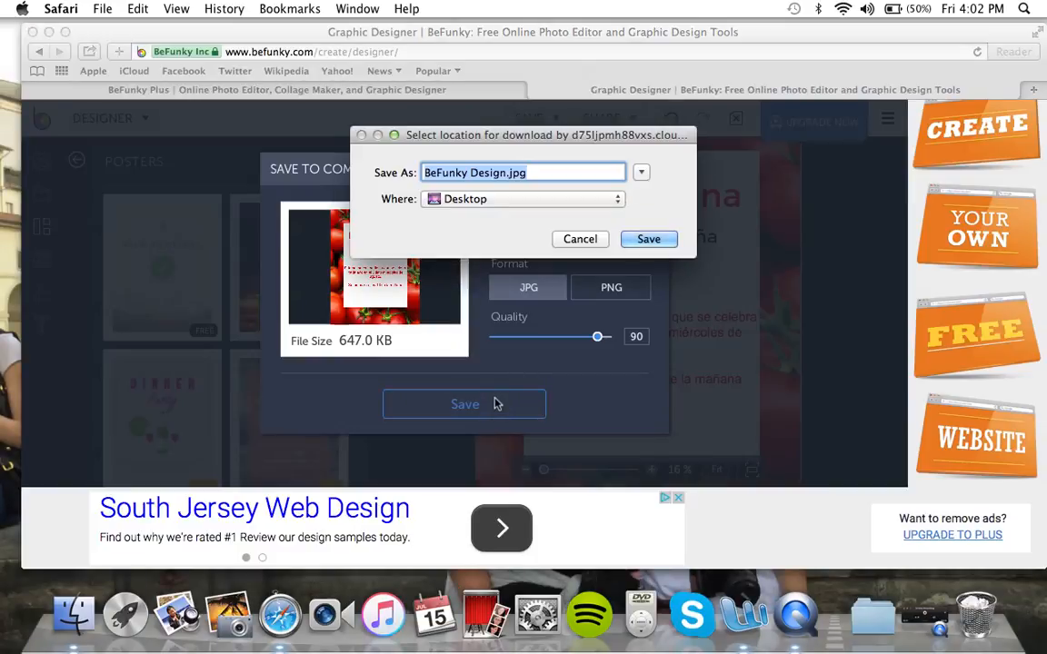
click(656, 239)
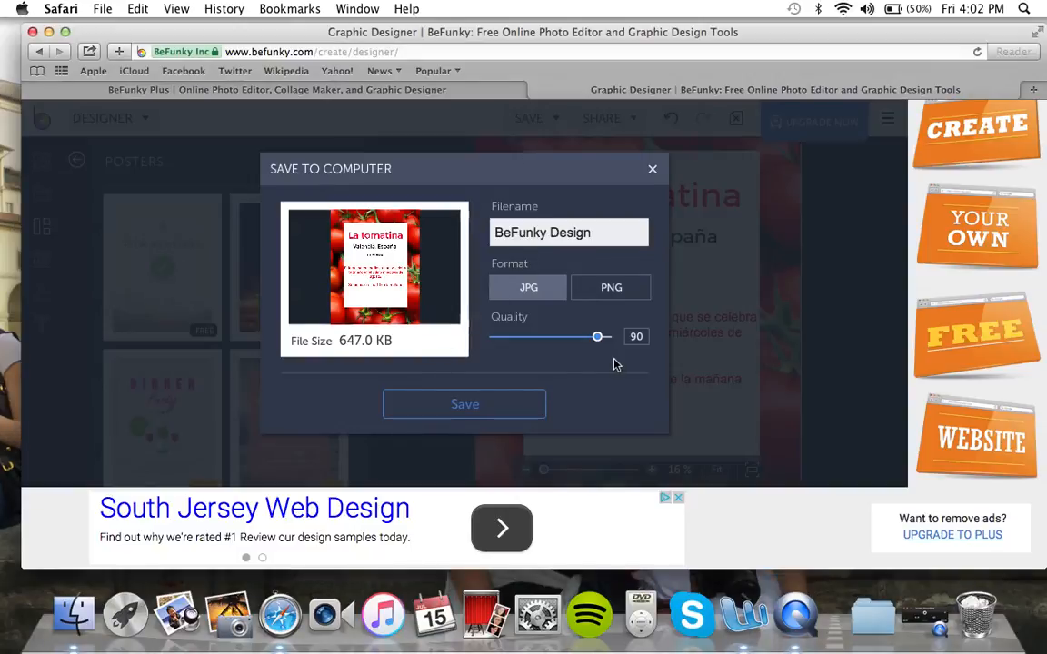
click(483, 404)
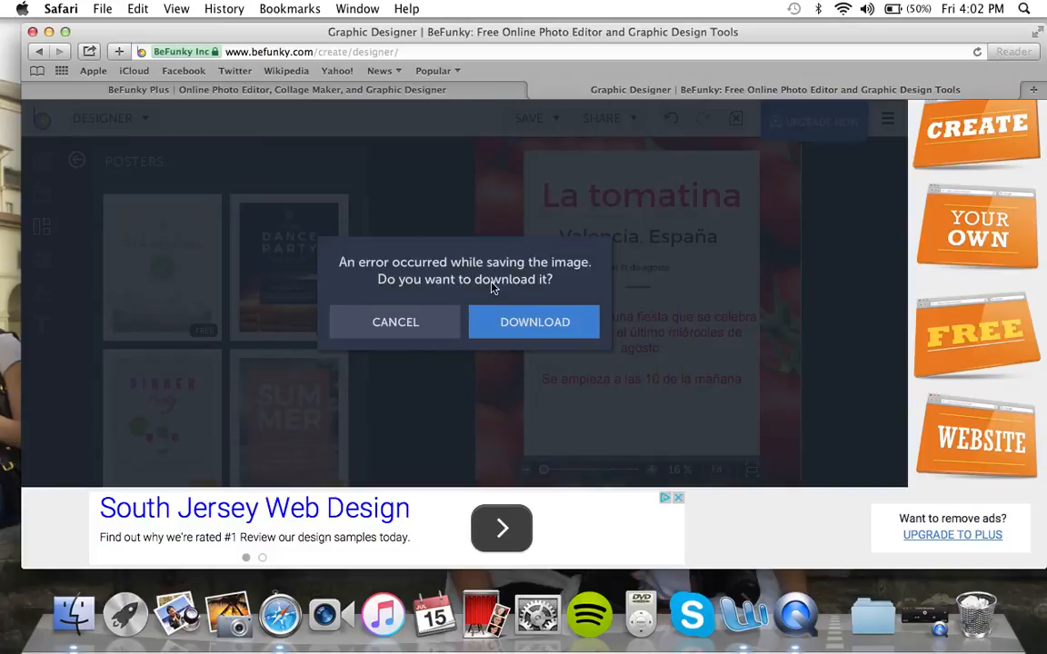
click(527, 329)
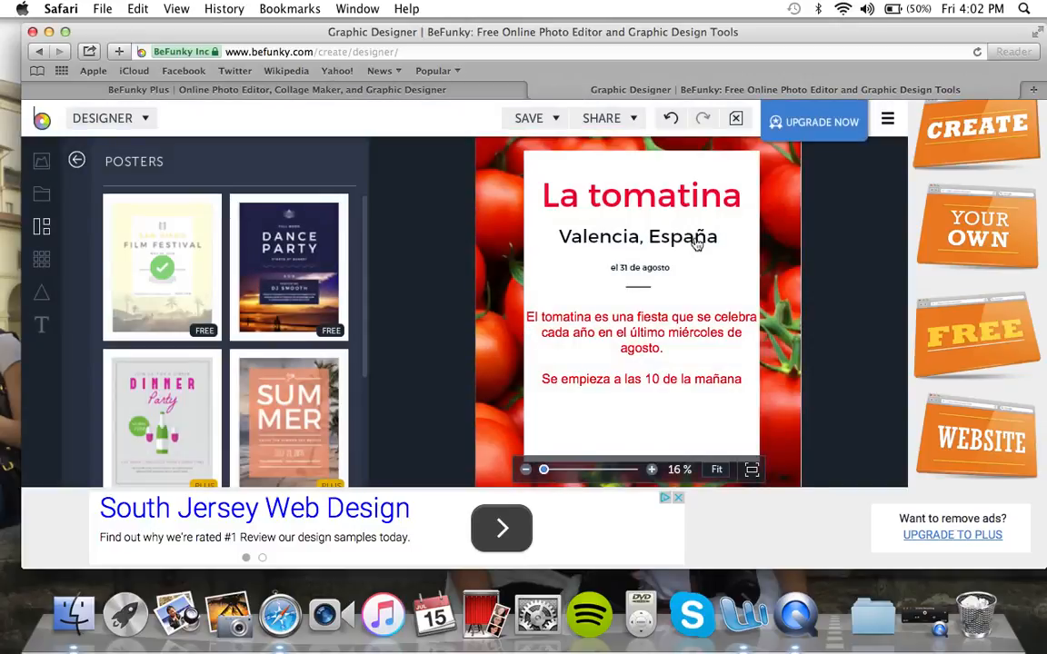
Step: Minimize the browser window to check the desktop for the saved poster, and bring the designer back
click(49, 32)
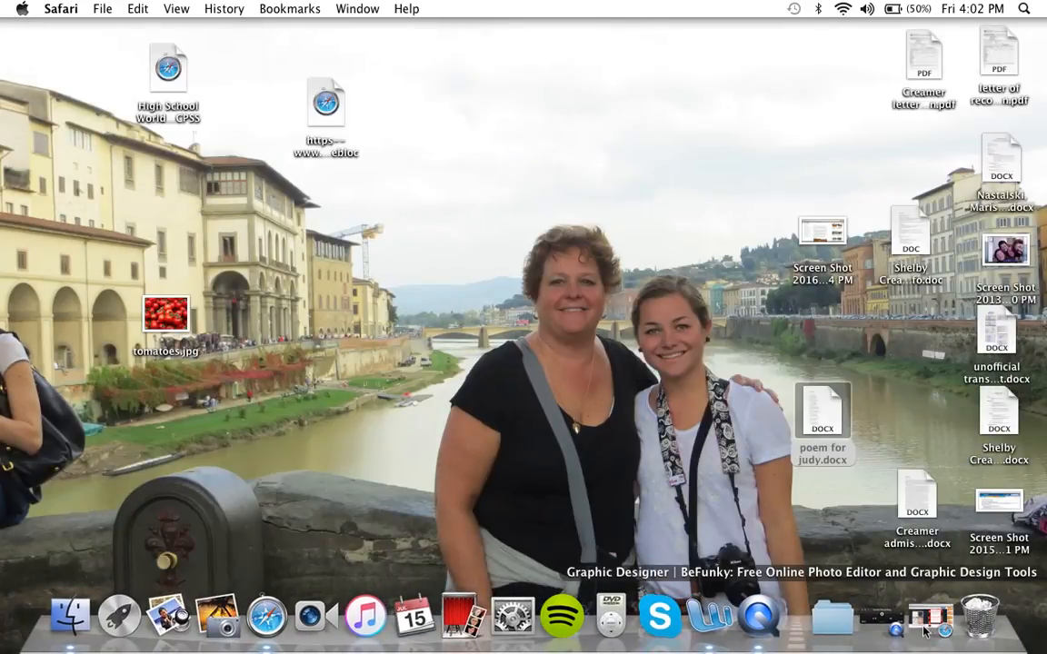
click(932, 621)
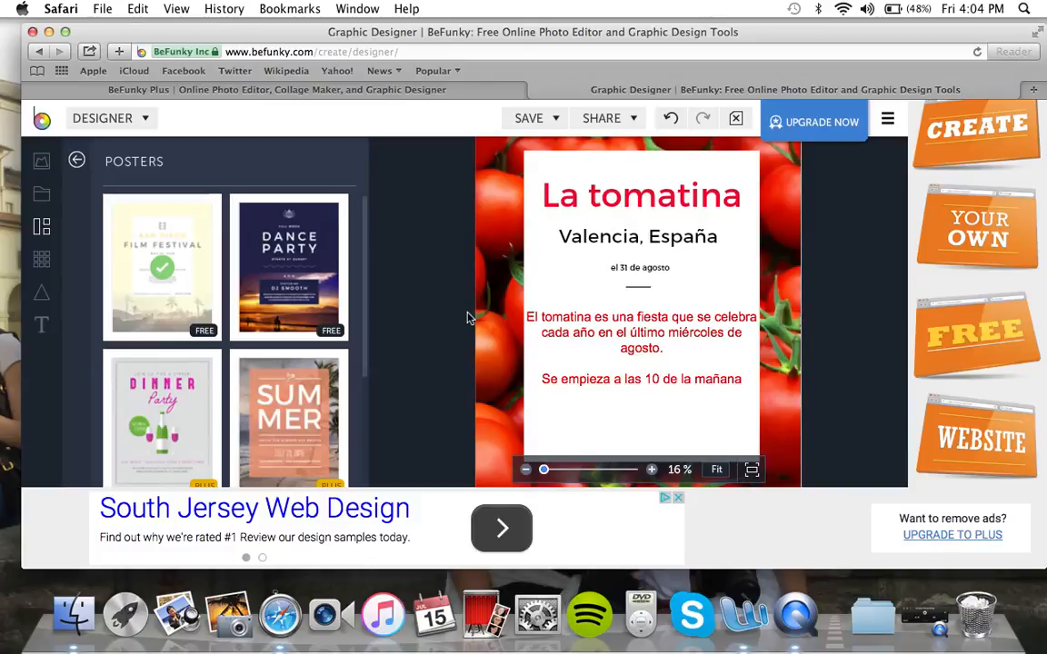
Step: Look through the remaining poster templates and open the Brochures template category
scroll(300, 291, down, 3)
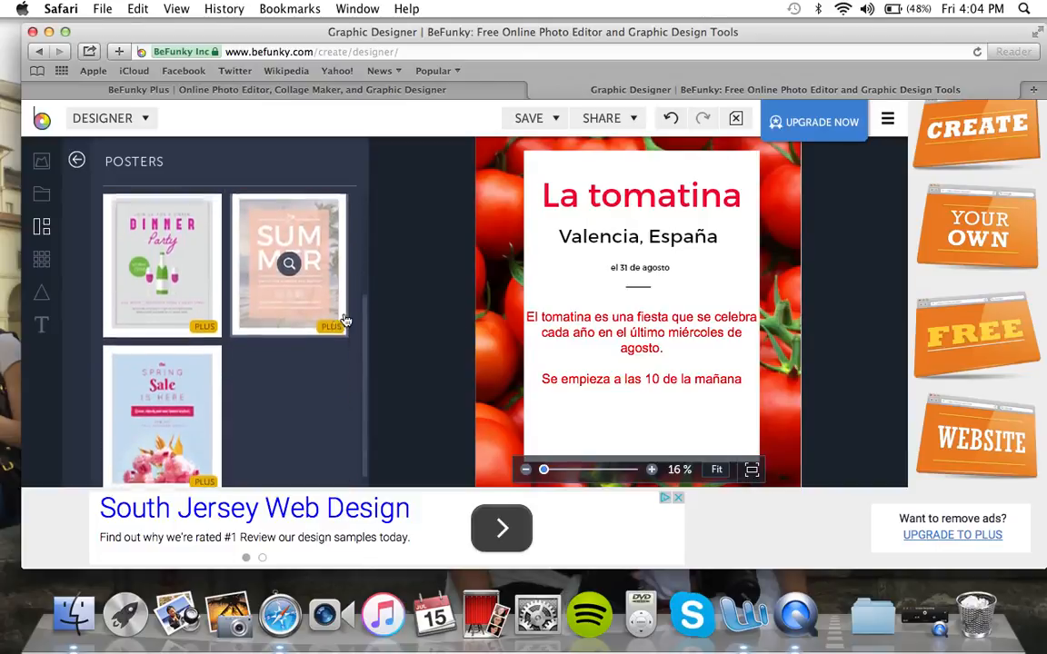
click(41, 226)
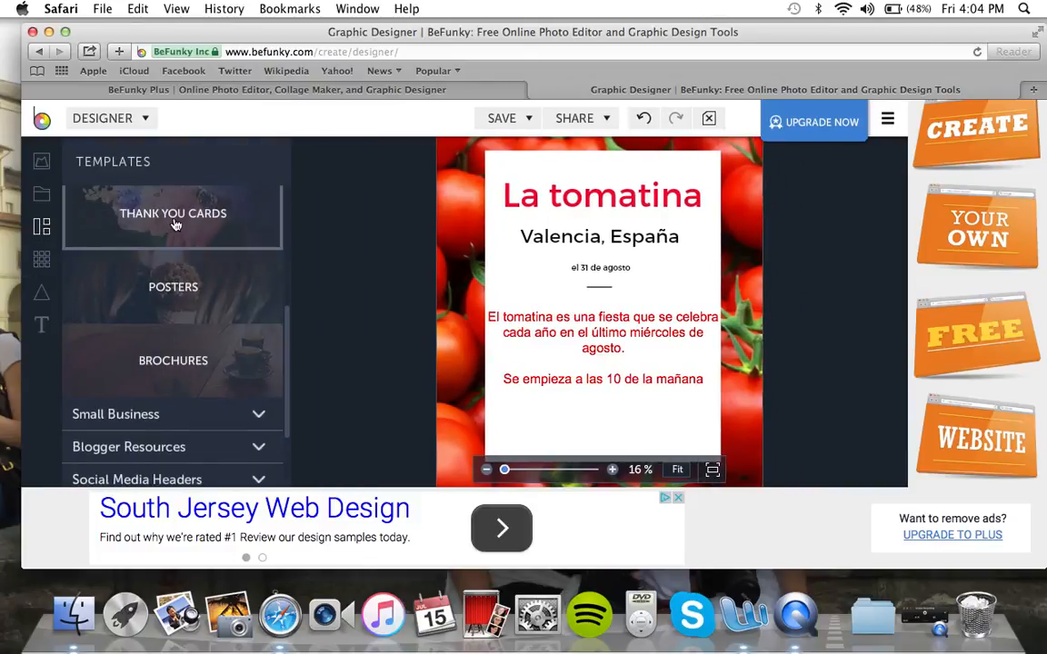
click(179, 367)
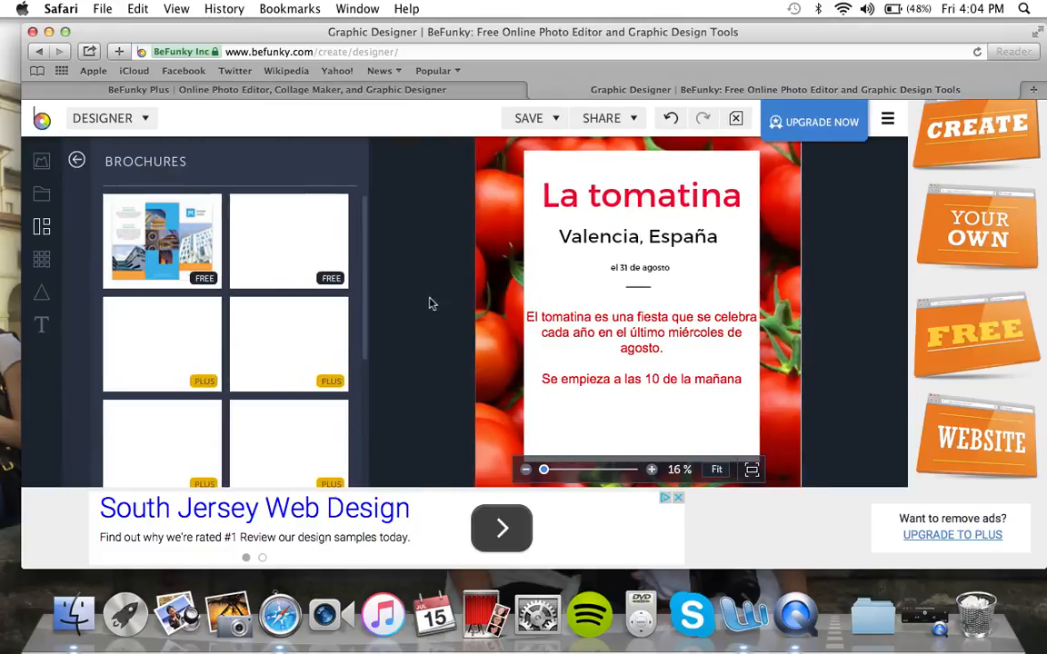